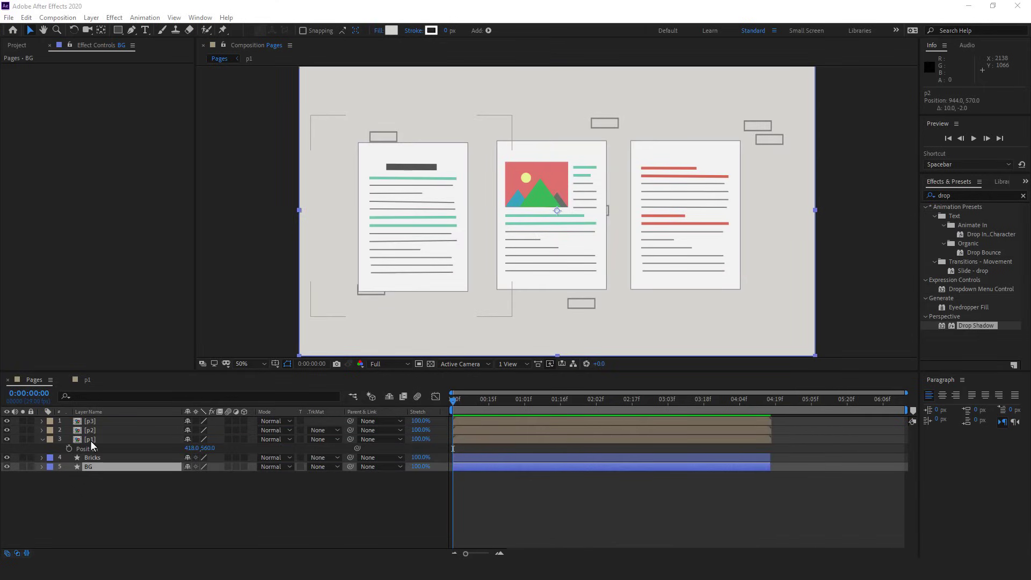
Solo the p1, Bricks and BG layers in Pages, then open the p1 precomp.
{"action": "left_click", "coordinate": [90, 441]}
{"action": "left_click_drag", "start_coordinate": [23, 439], "coordinate": [22, 466]}
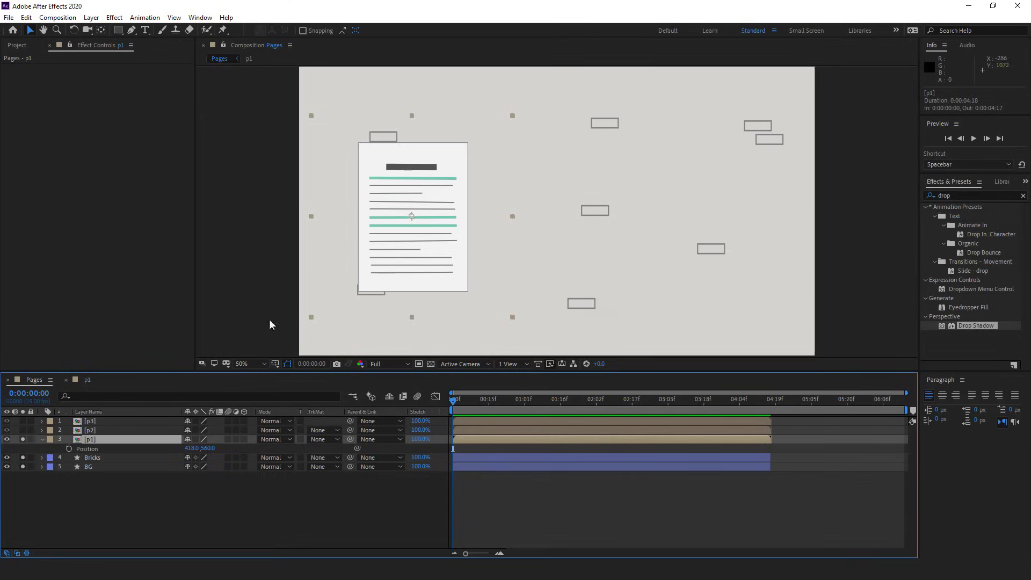
{"action": "double_click", "coordinate": [102, 438]}
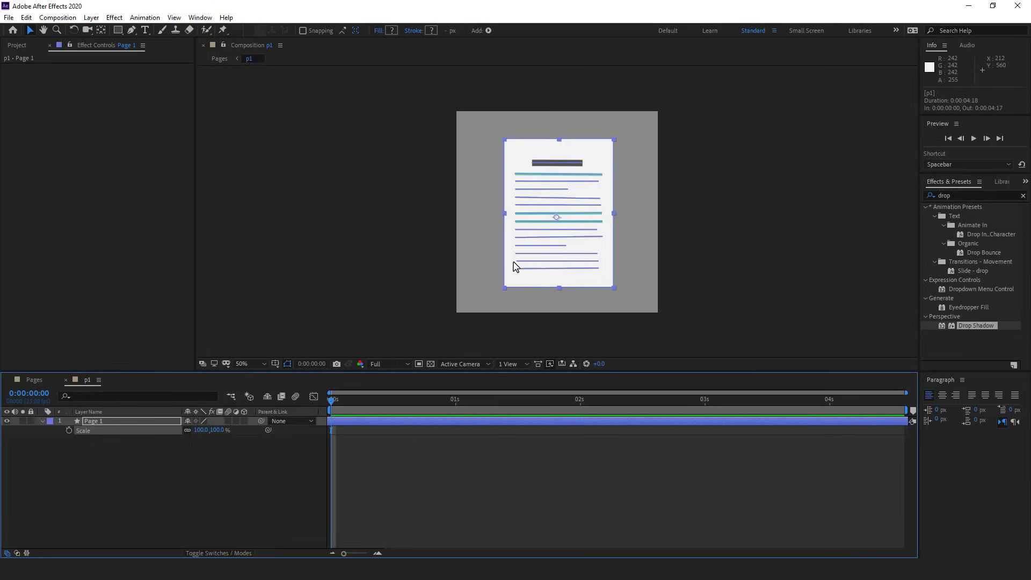
Keyframe Page 1's Rotation from 1x+0° at 0s to 0x+0° at 4s.
{"action": "key", "text": "r"}
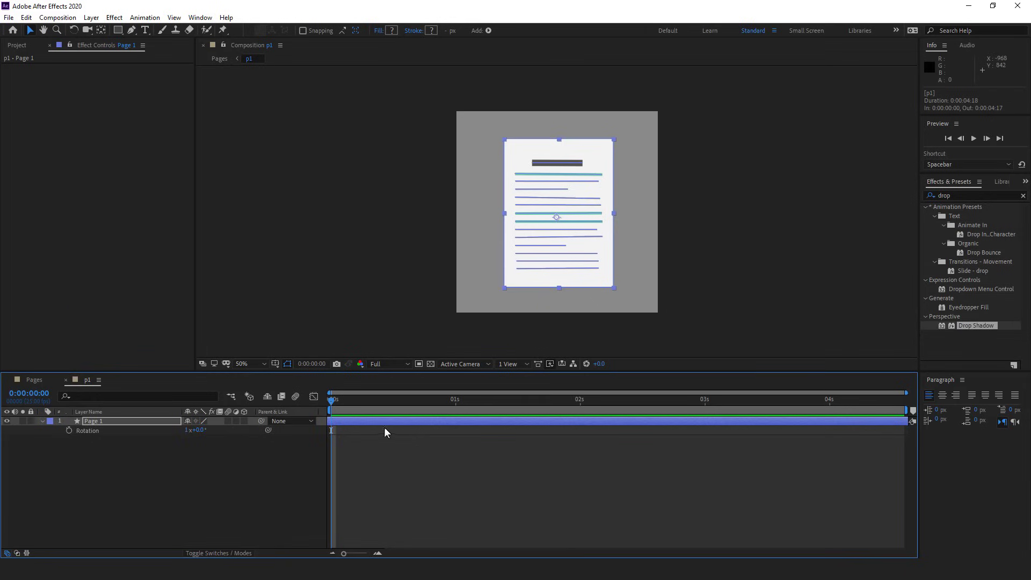
{"action": "left_click", "coordinate": [68, 431]}
{"action": "left_click", "coordinate": [829, 401]}
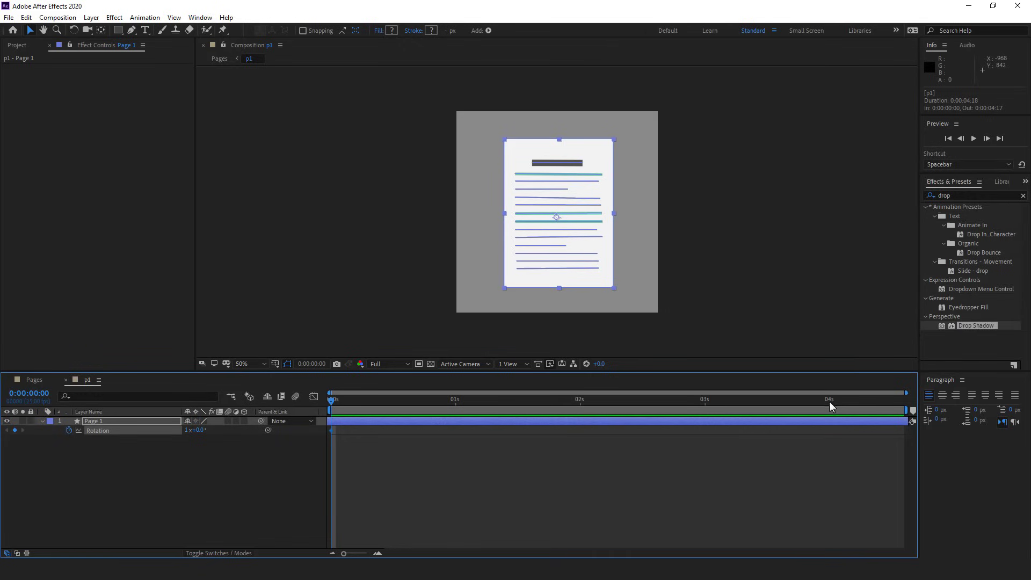
{"action": "key", "text": "Return"}
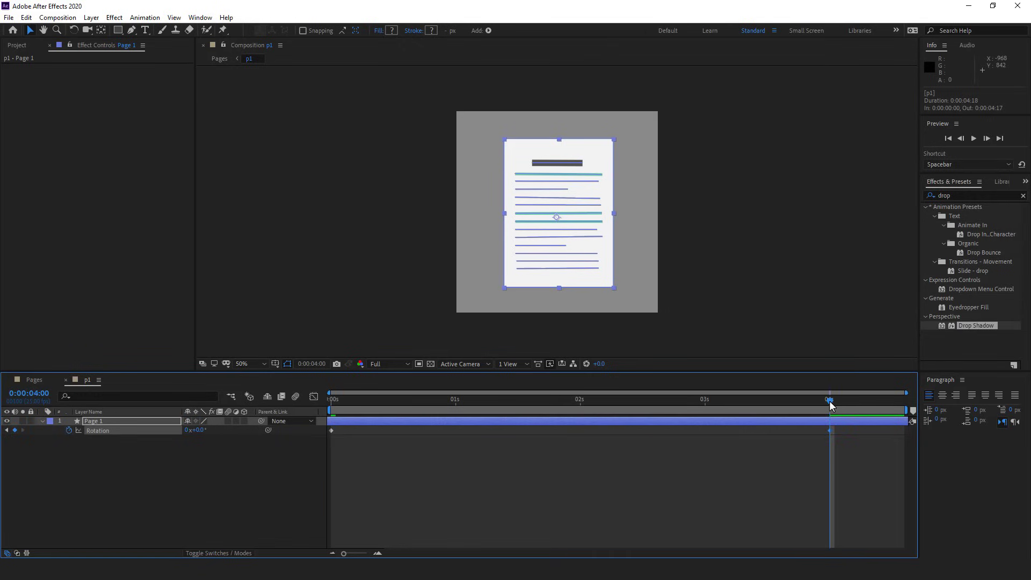
{"action": "left_click_drag", "start_coordinate": [745, 401], "coordinate": [126, 423]}
{"action": "left_click_drag", "start_coordinate": [476, 407], "coordinate": [535, 404]}
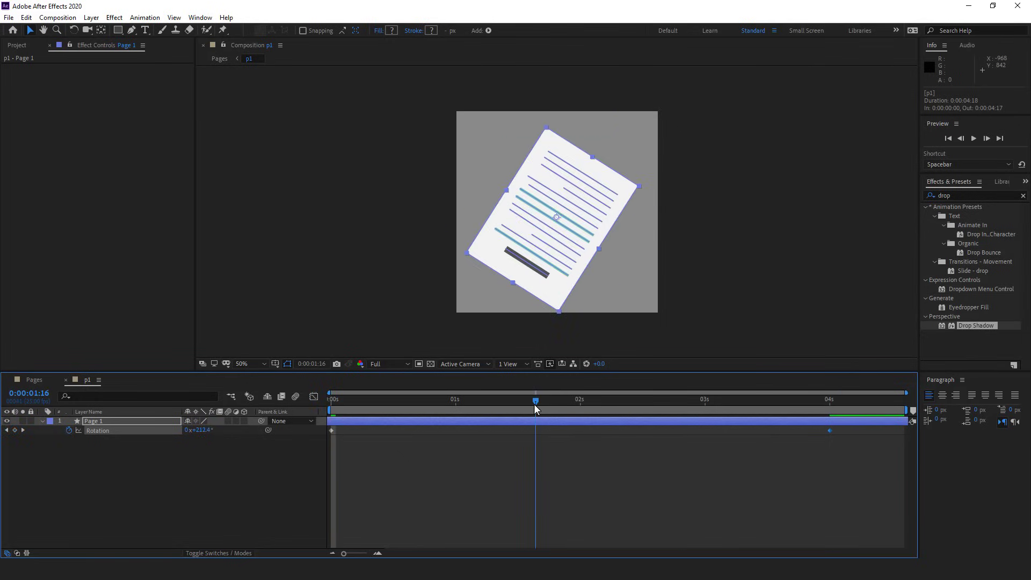
{"action": "left_click", "coordinate": [565, 317]}
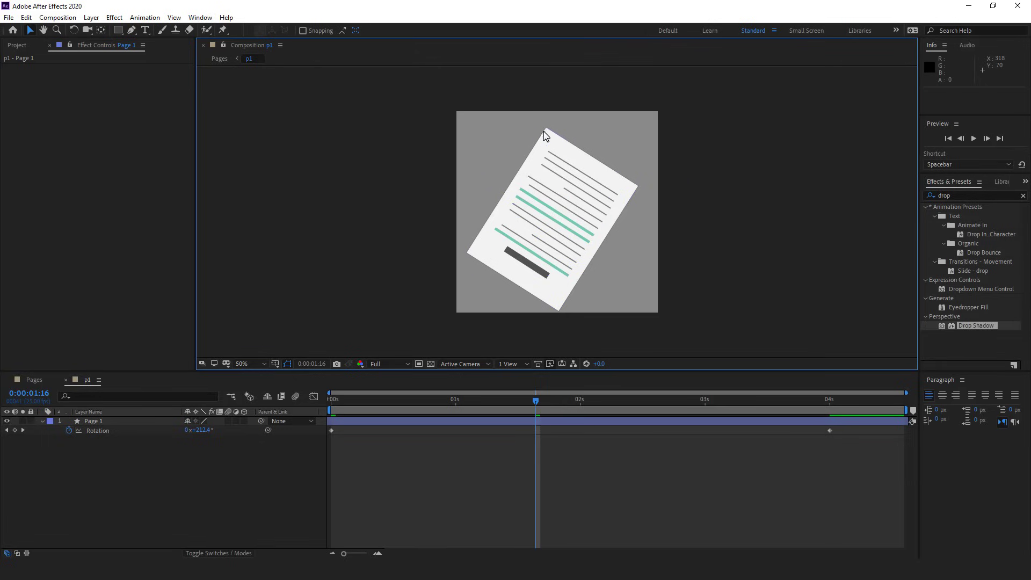
Check Page 1's Scale around 3 seconds, then return to the Pages composition.
{"action": "left_click", "coordinate": [376, 421]}
{"action": "key", "text": "s"}
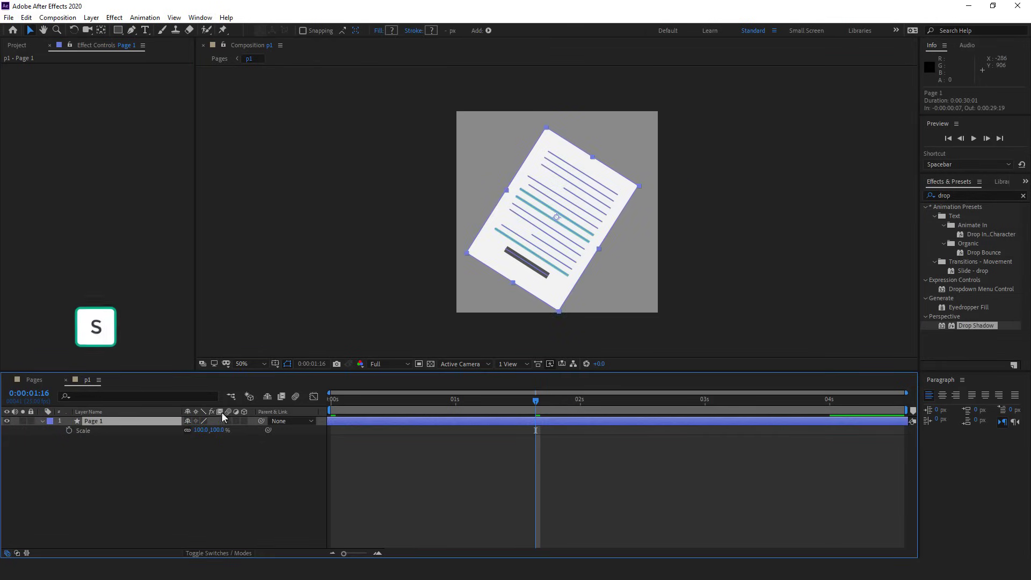
{"action": "left_click", "coordinate": [713, 402]}
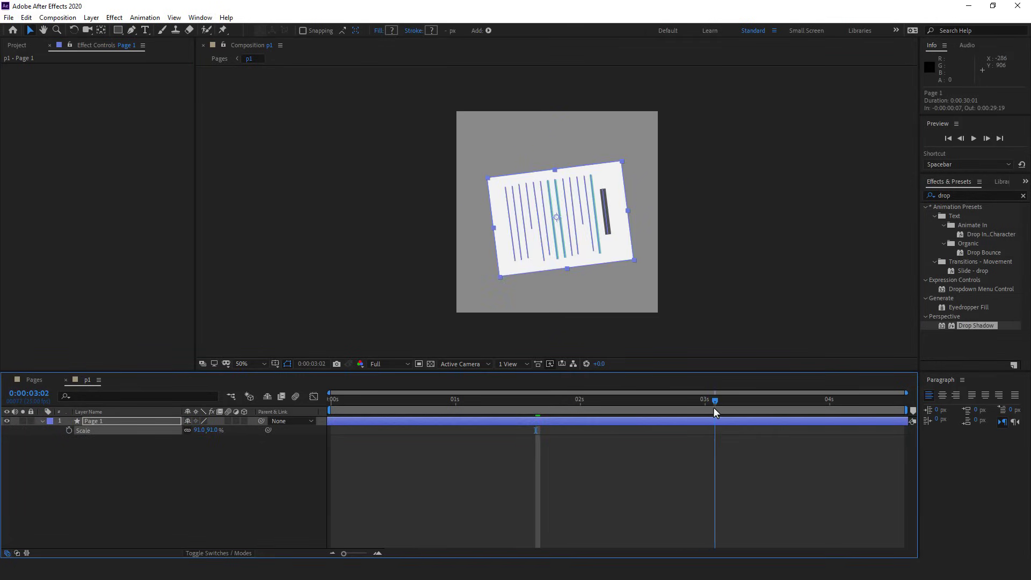
{"action": "left_click", "coordinate": [33, 385]}
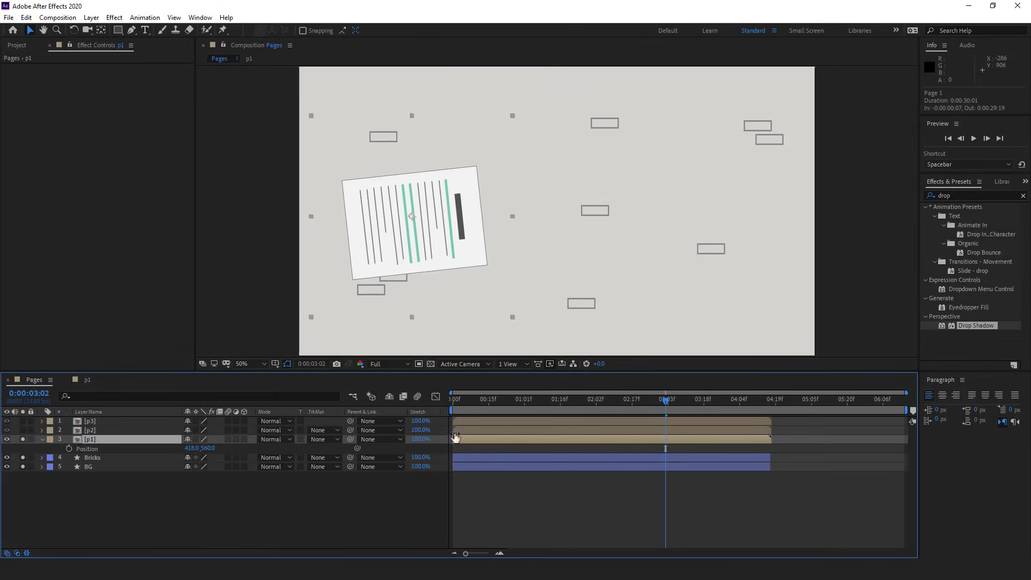
Keyframe p1's Position from off the left edge at 0s to off the right at about 4s.
{"action": "key", "text": "Home"}
{"action": "left_click_drag", "start_coordinate": [423, 248], "coordinate": [227, 248]}
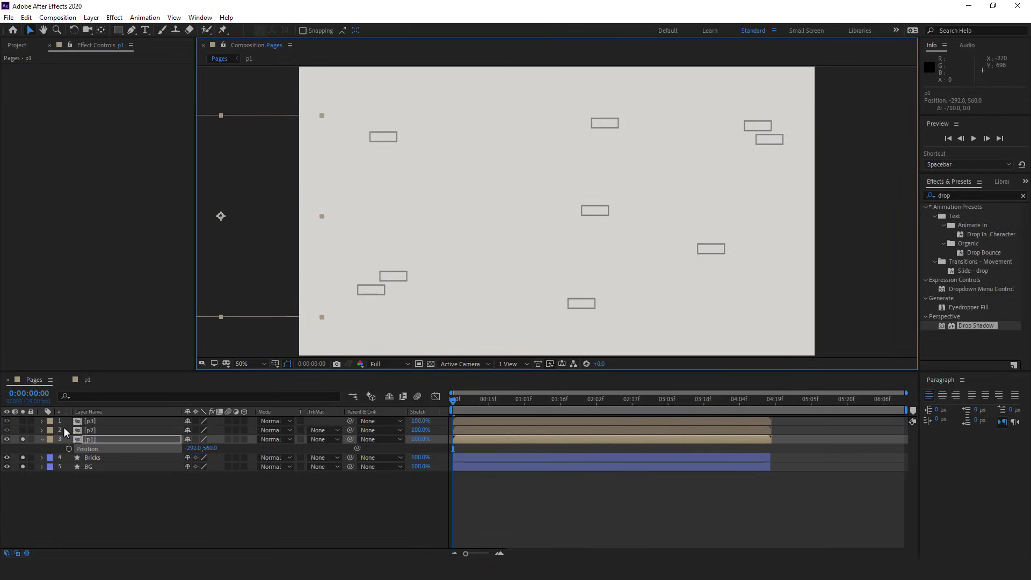
{"action": "left_click", "coordinate": [70, 448]}
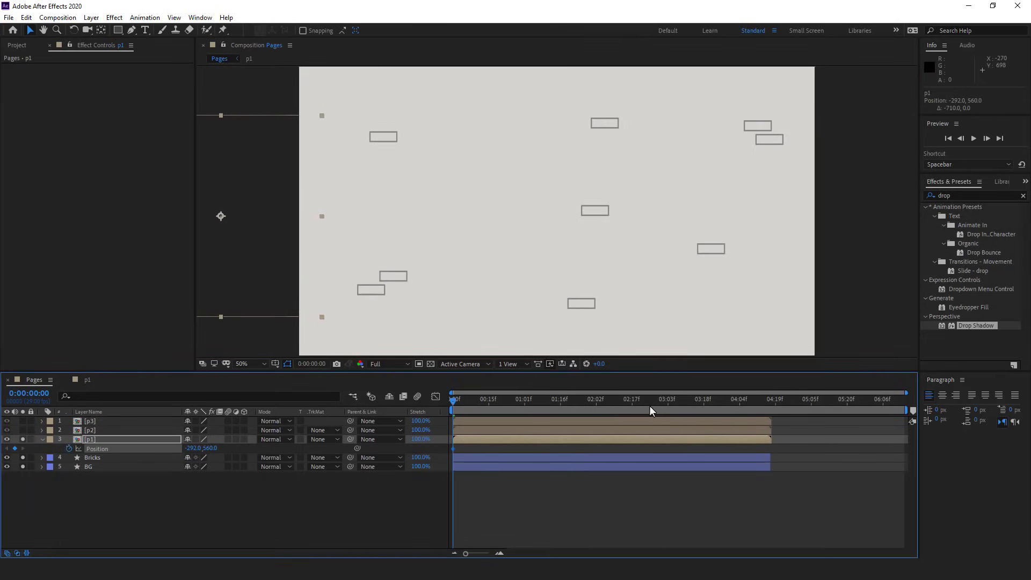
{"action": "left_click", "coordinate": [737, 404]}
{"action": "left_click_drag", "start_coordinate": [260, 254], "coordinate": [915, 253]}
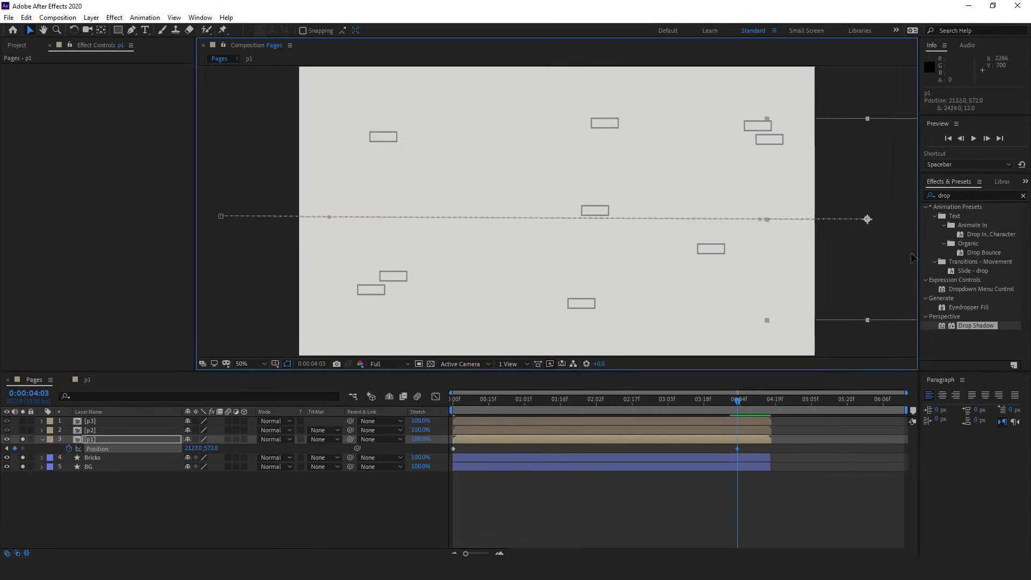
{"action": "left_click_drag", "start_coordinate": [703, 398], "coordinate": [599, 419]}
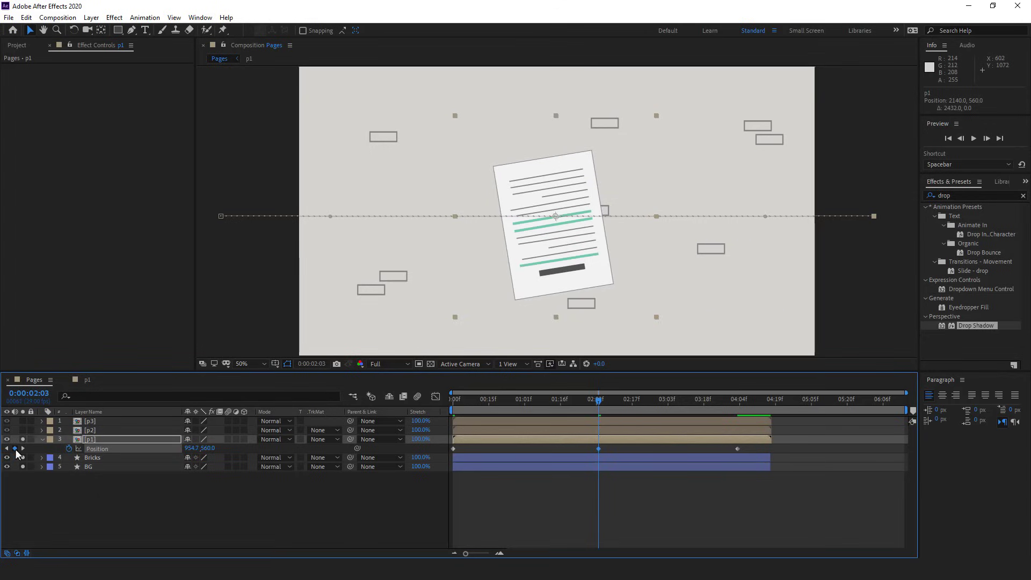
{"action": "left_click_drag", "start_coordinate": [748, 446], "coordinate": [451, 452]}
Apply Easy Ease to p1's Position keyframes.
{"action": "right_click", "coordinate": [451, 452]}
{"action": "mouse_move", "coordinate": [513, 429]}
{"action": "left_click", "coordinate": [665, 478]}
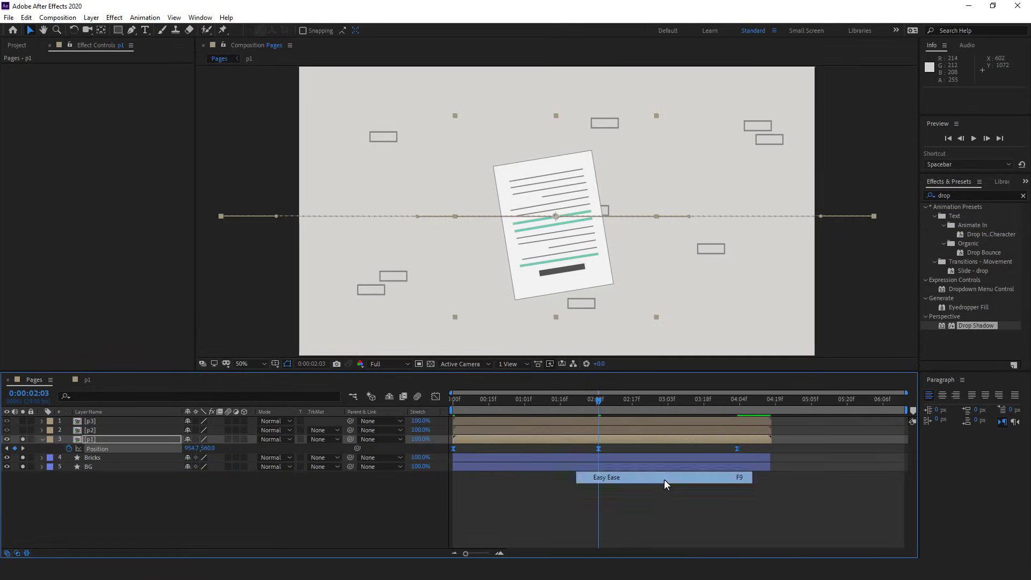
In the speed graph, widen the middle keyframe's incoming and outgoing influence so the page slows mid-slide.
{"action": "left_click", "coordinate": [435, 398]}
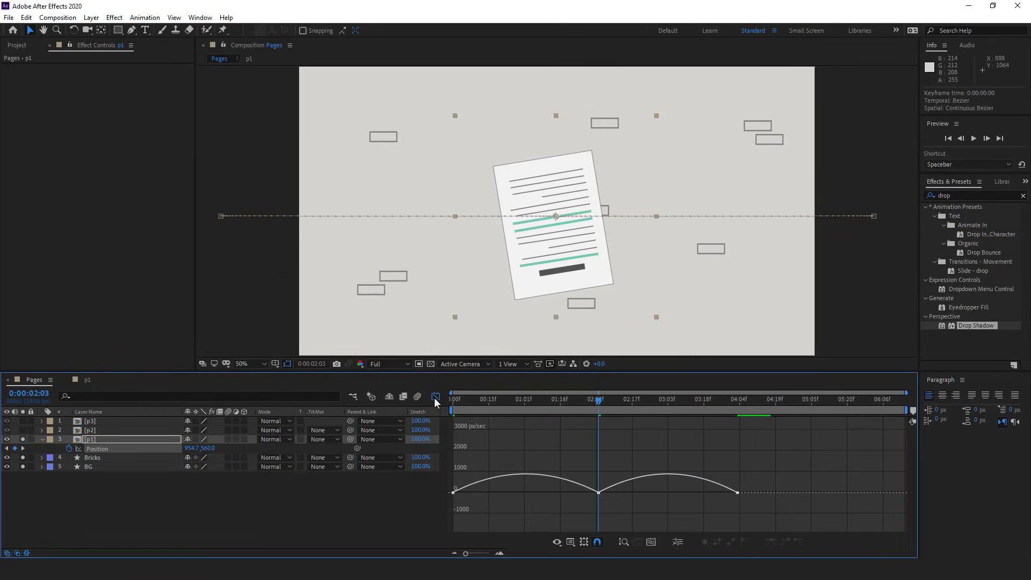
{"action": "double_click", "coordinate": [598, 494]}
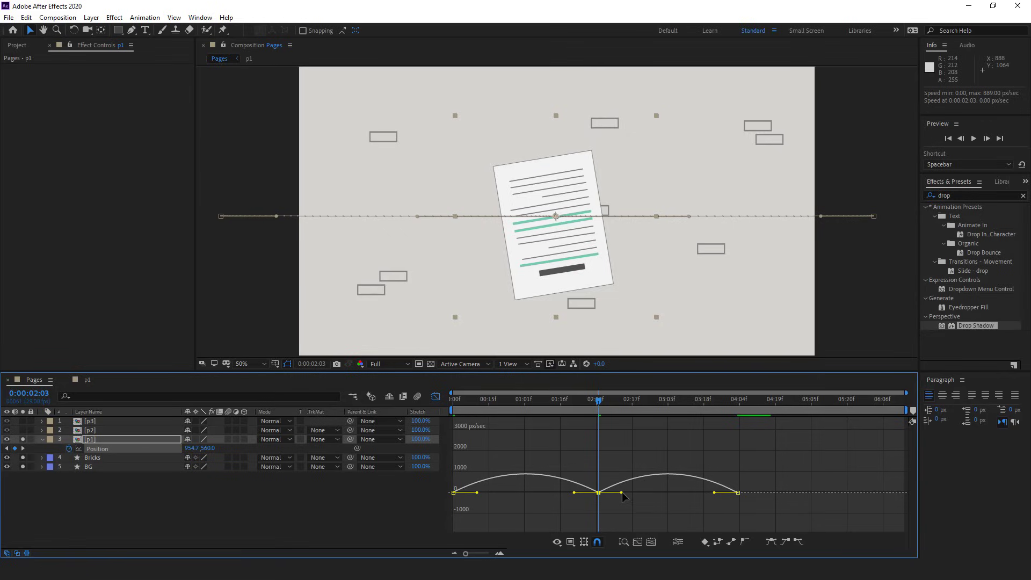
{"action": "left_click_drag", "start_coordinate": [623, 493], "coordinate": [670, 494]}
{"action": "left_click_drag", "start_coordinate": [573, 492], "coordinate": [503, 493]}
{"action": "left_click", "coordinate": [450, 401]}
{"action": "left_click_drag", "start_coordinate": [450, 401], "coordinate": [408, 397]}
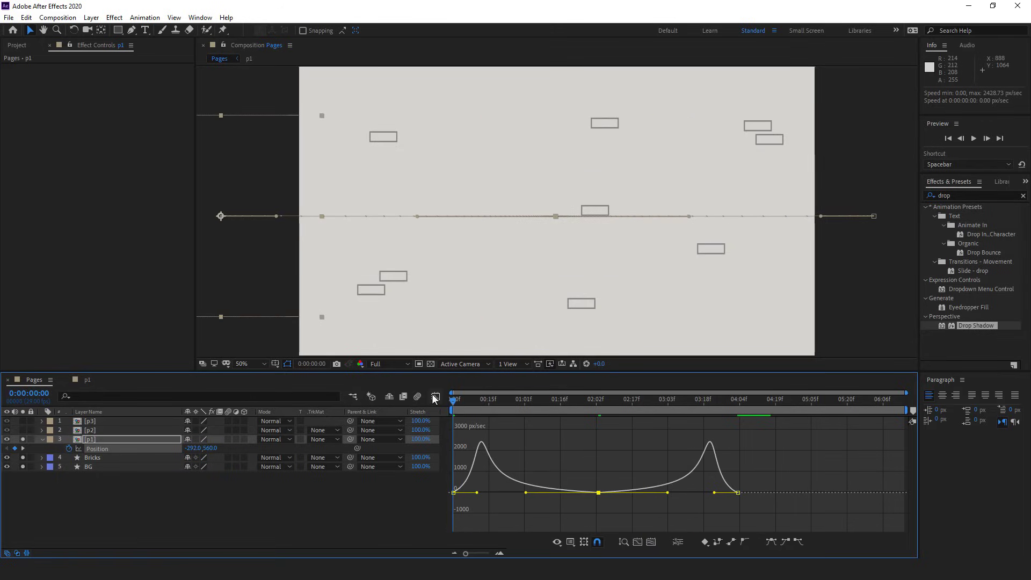
{"action": "left_click", "coordinate": [435, 396]}
Drag the motion path's Bezier handles into an S-curve, low on the left, high on the right.
{"action": "left_click", "coordinate": [292, 216]}
{"action": "left_click_drag", "start_coordinate": [276, 215], "coordinate": [368, 312]}
{"action": "left_click_drag", "start_coordinate": [417, 217], "coordinate": [483, 249]}
{"action": "left_click", "coordinate": [822, 217]}
{"action": "left_click_drag", "start_coordinate": [822, 217], "coordinate": [781, 92]}
Play back and scrub the animation to review the page following the wavy path.
{"action": "left_click", "coordinate": [470, 400]}
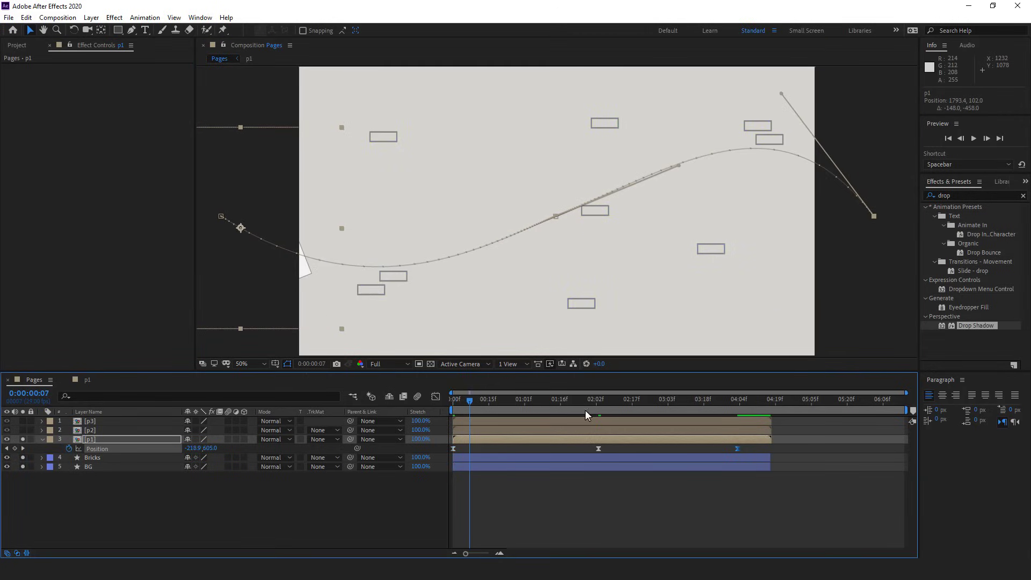
{"action": "key", "text": "space"}
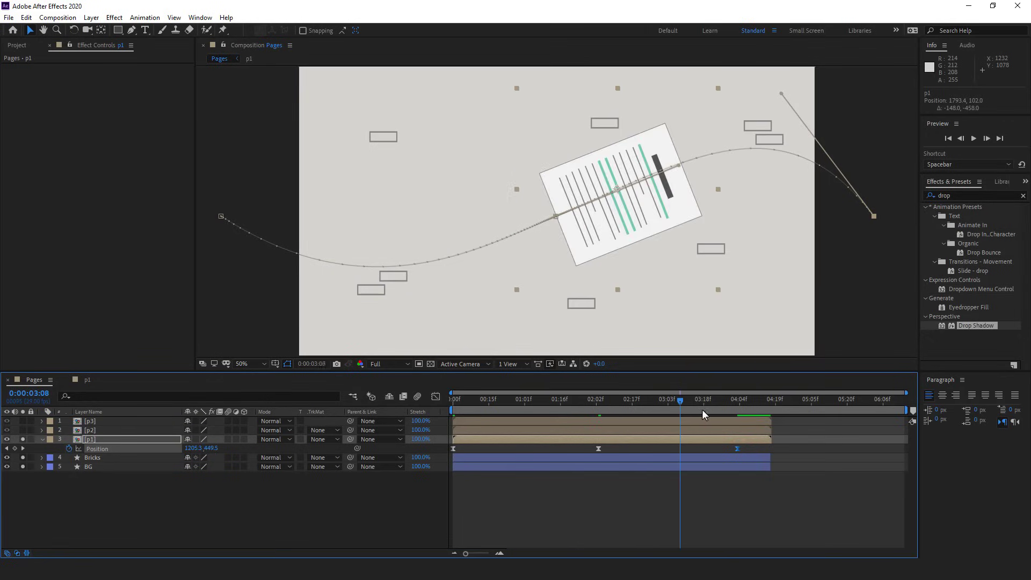
{"action": "key", "text": "space"}
{"action": "key", "text": "j"}
{"action": "left_click_drag", "start_coordinate": [715, 422], "coordinate": [614, 420]}
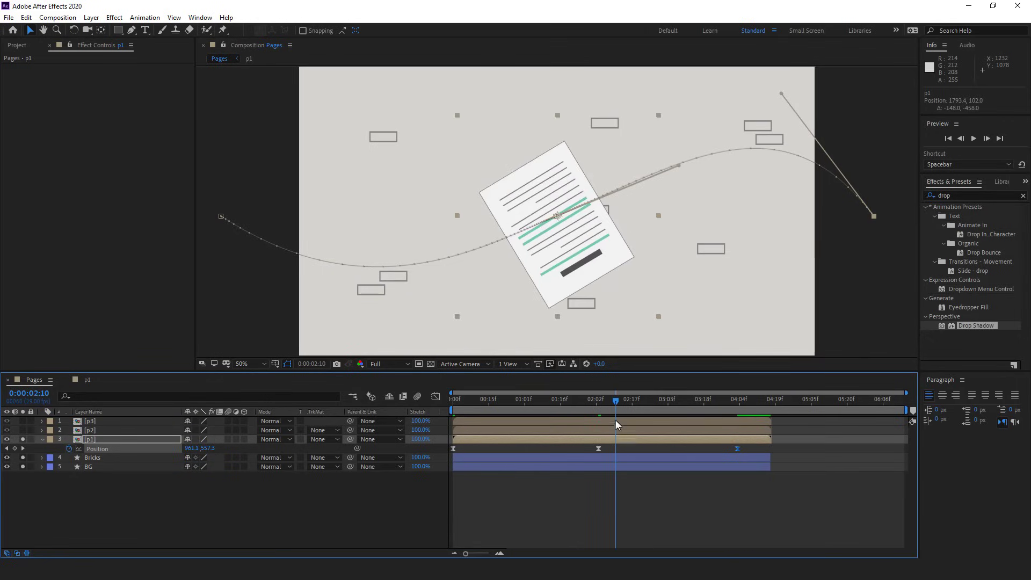
{"action": "left_click", "coordinate": [102, 441]}
Scale p1 to 73% and apply CC Cylinder to it via the 'cc cy' search.
{"action": "key", "text": "s"}
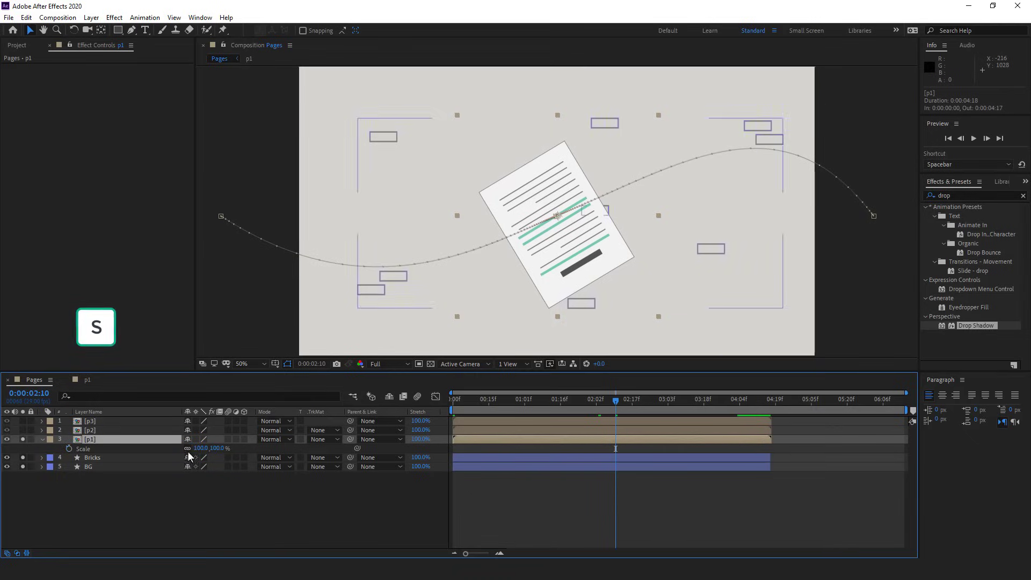
{"action": "left_click_drag", "start_coordinate": [199, 448], "coordinate": [176, 448]}
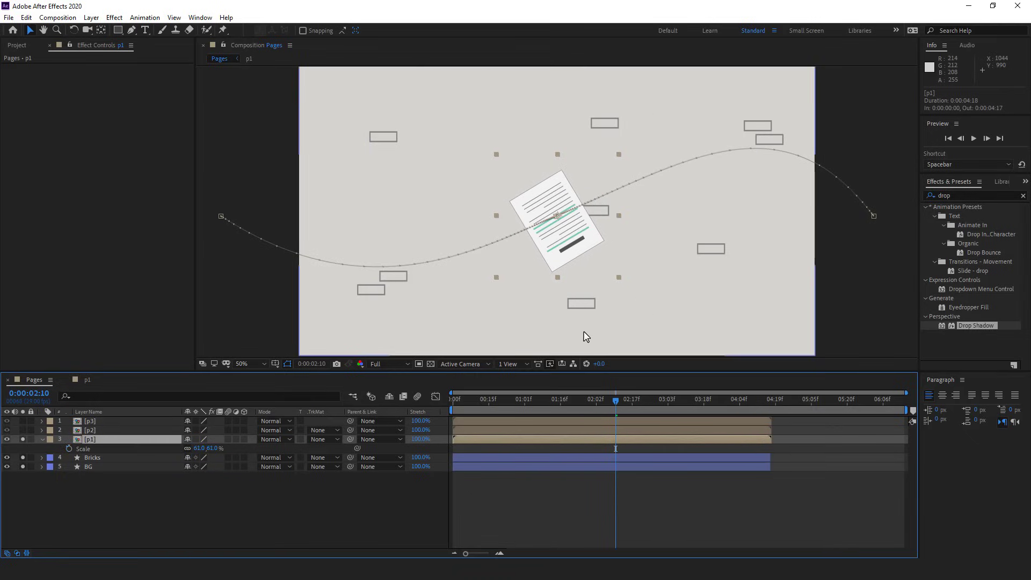
{"action": "left_click", "coordinate": [923, 196]}
{"action": "type", "text": "cc cy"}
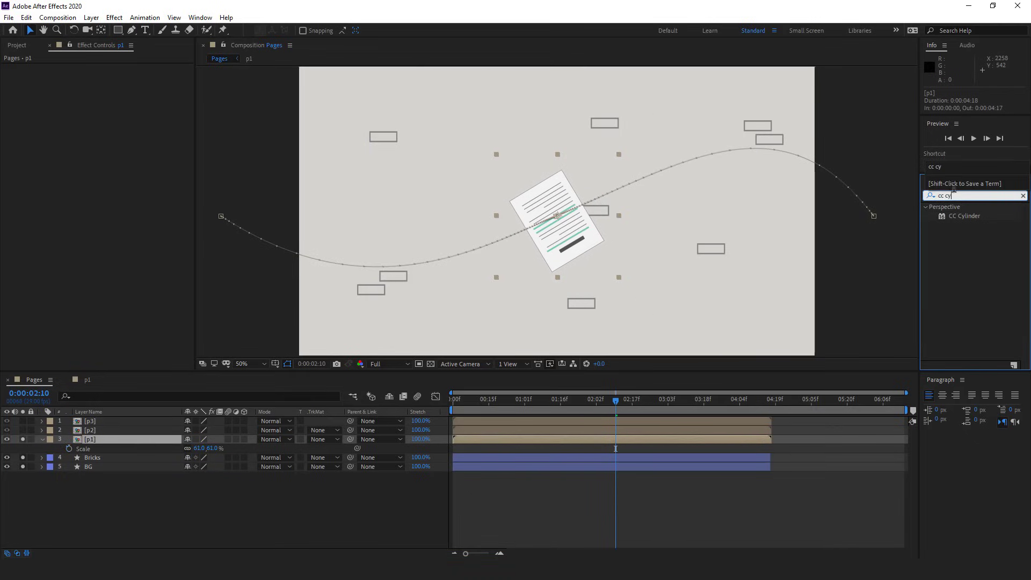
{"action": "left_click", "coordinate": [972, 217]}
{"action": "left_click_drag", "start_coordinate": [972, 216], "coordinate": [559, 218]}
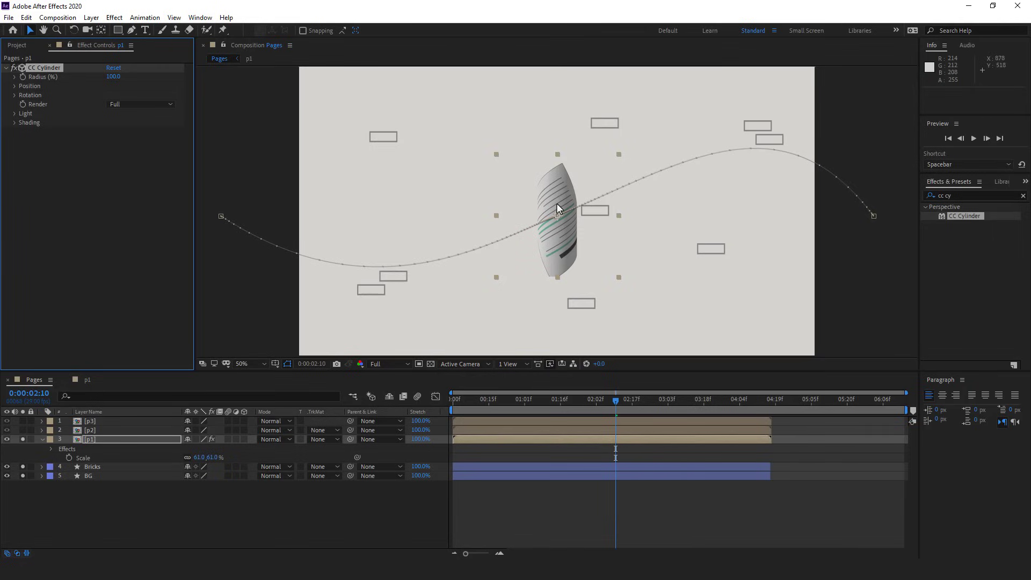
View the composition at 100% and open the p1 precomp.
{"action": "left_click", "coordinate": [561, 310]}
{"action": "key", "text": "/"}
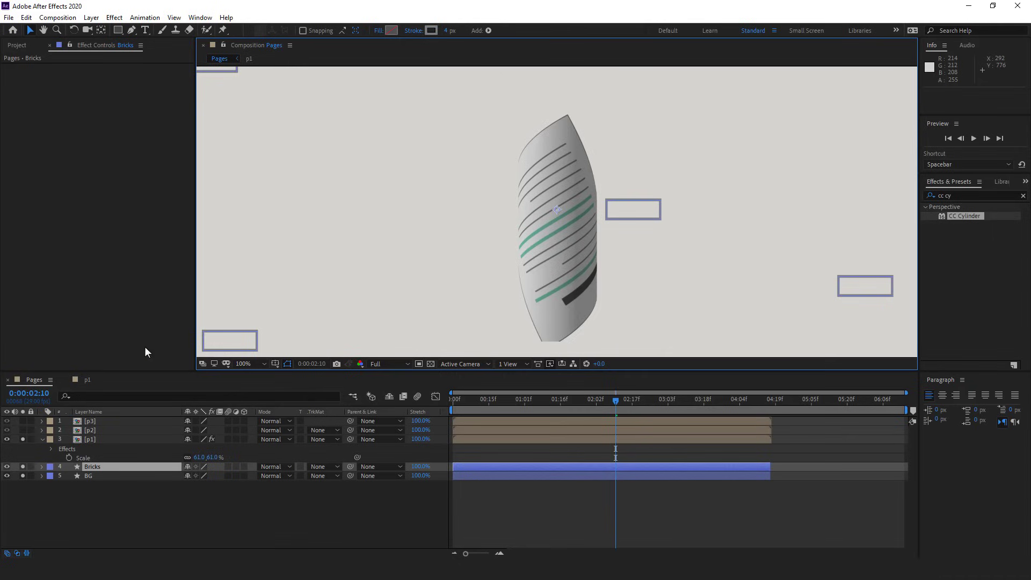
{"action": "double_click", "coordinate": [88, 440]}
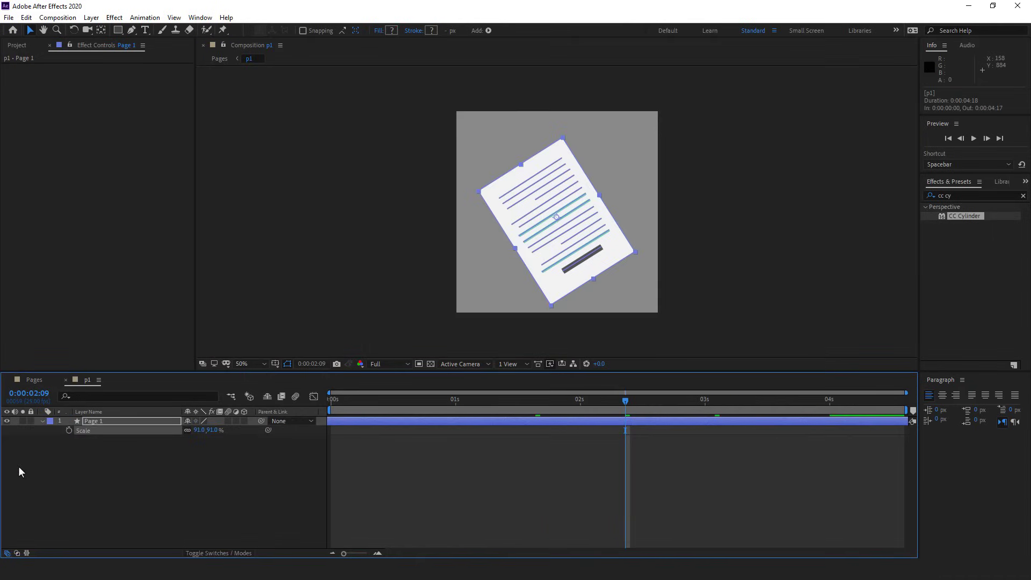
Scrub Page 1's Scale down to about 65% and go back to the Pages composition.
{"action": "left_click_drag", "start_coordinate": [199, 433], "coordinate": [141, 435]}
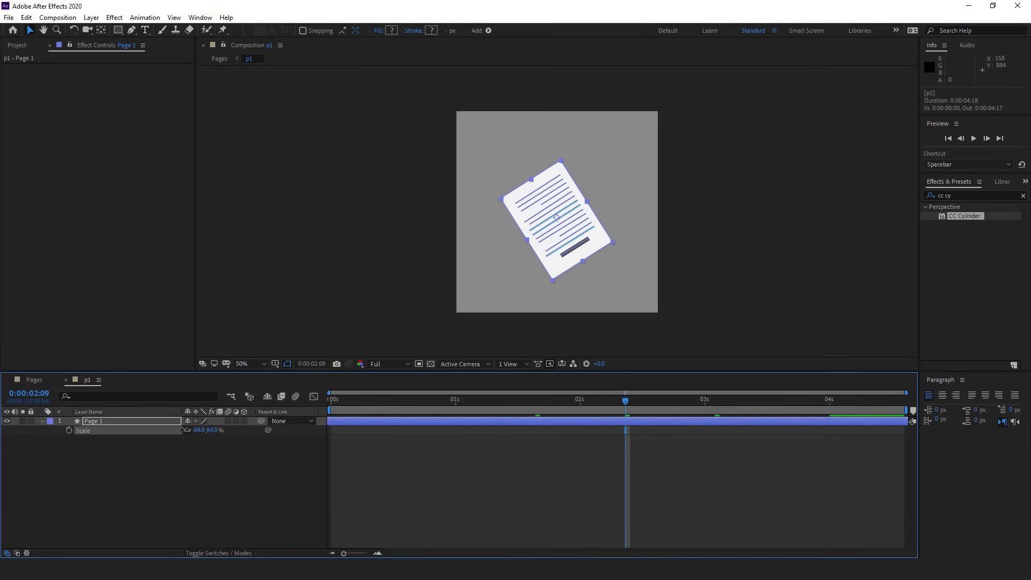
{"action": "left_click", "coordinate": [30, 380]}
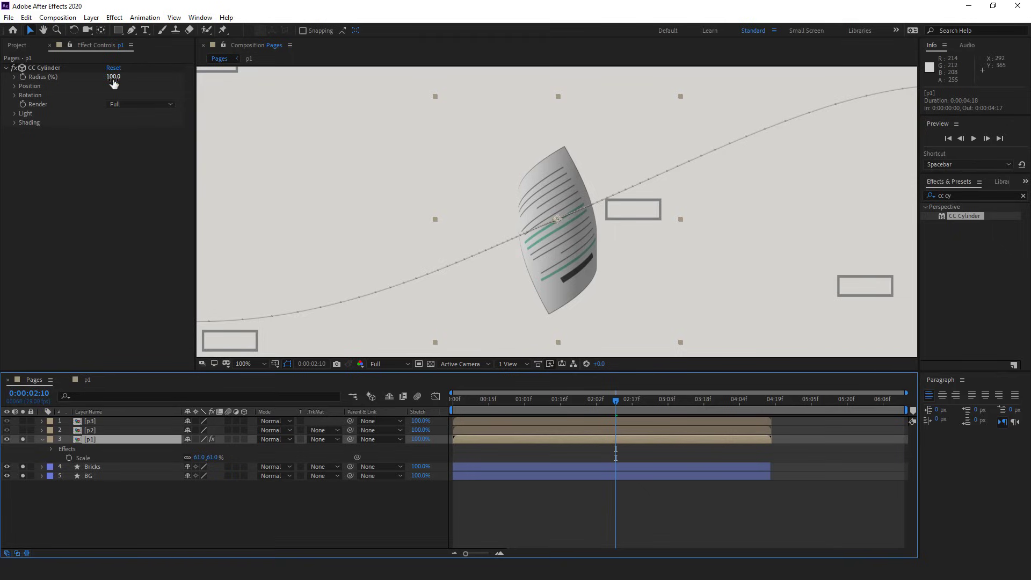
Set CC Cylinder Radius to 133 and keep its Position X at 0.
{"action": "left_click_drag", "start_coordinate": [113, 76], "coordinate": [134, 86]}
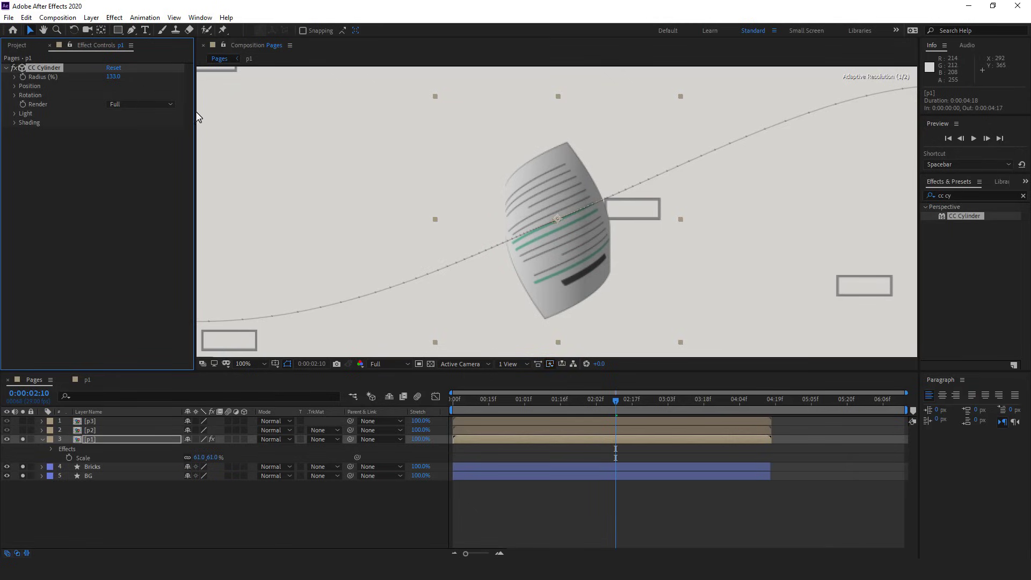
{"action": "left_click", "coordinate": [14, 86]}
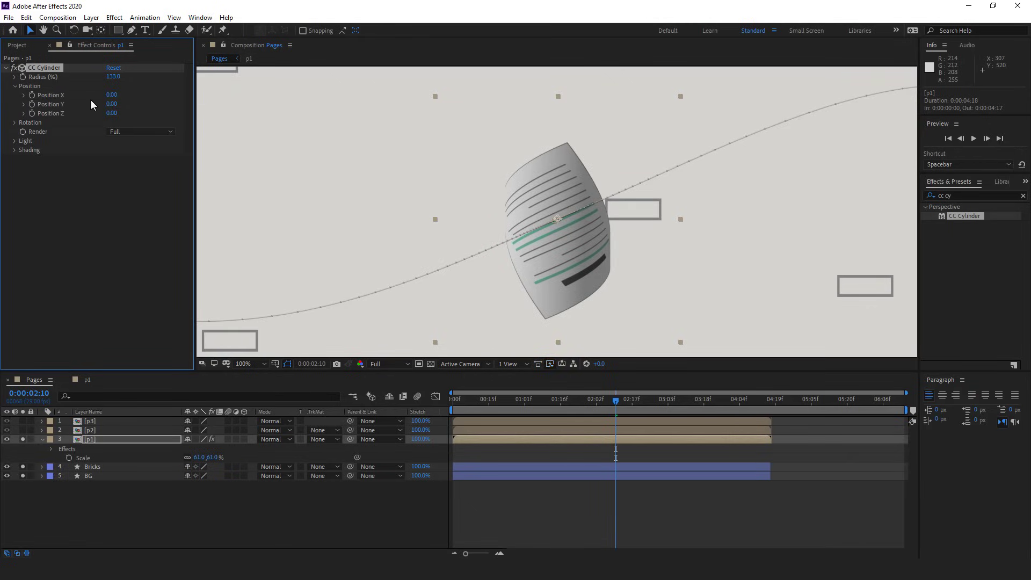
{"action": "left_click", "coordinate": [111, 95]}
{"action": "mouse_move", "coordinate": [112, 94]}
{"action": "left_mouse_down"}
{"action": "mouse_move", "coordinate": [126, 96]}
{"action": "mouse_move", "coordinate": [87, 98]}
{"action": "mouse_move", "coordinate": [118, 98]}
{"action": "left_mouse_up"}
{"action": "right_click", "coordinate": [55, 95]}
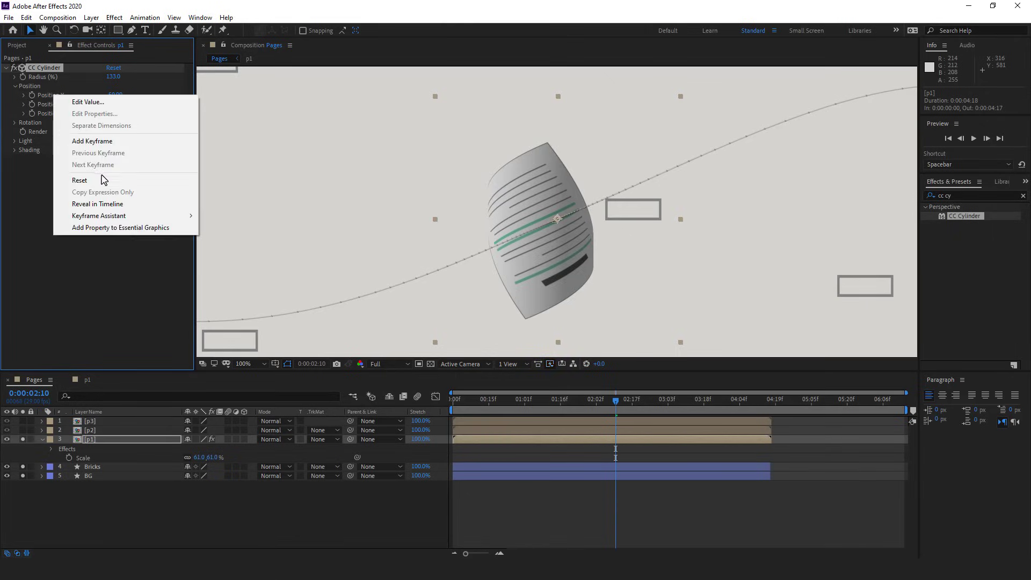
{"action": "left_click", "coordinate": [102, 181]}
{"action": "left_click", "coordinate": [15, 86]}
At 00:15, keyframe CC Cylinder Rotation X 1x+20°, Y 1x+200°, Z 1x+150°.
{"action": "left_click", "coordinate": [15, 95]}
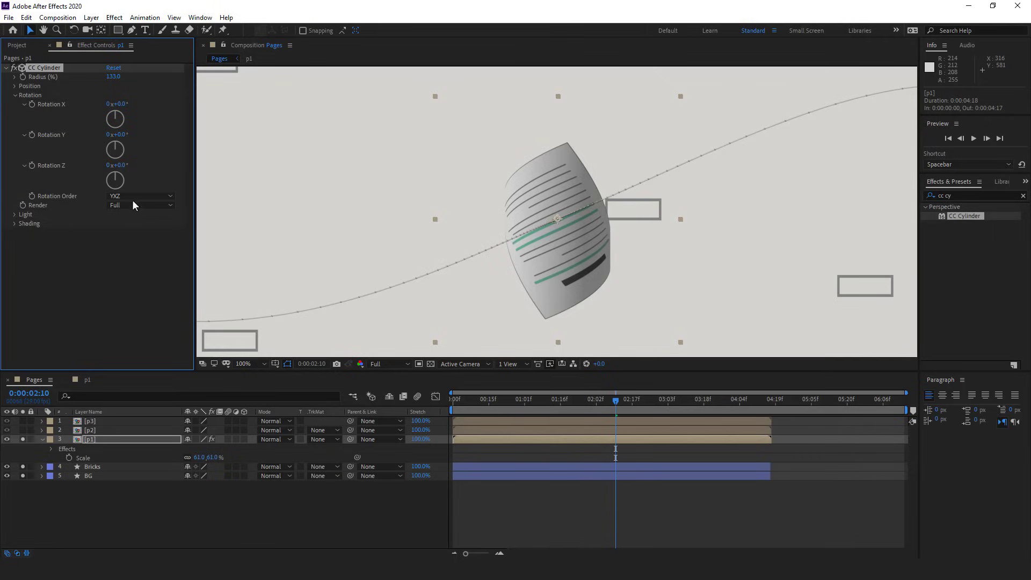
{"action": "left_click_drag", "start_coordinate": [613, 409], "coordinate": [489, 413]}
{"action": "key", "text": "shift+slash"}
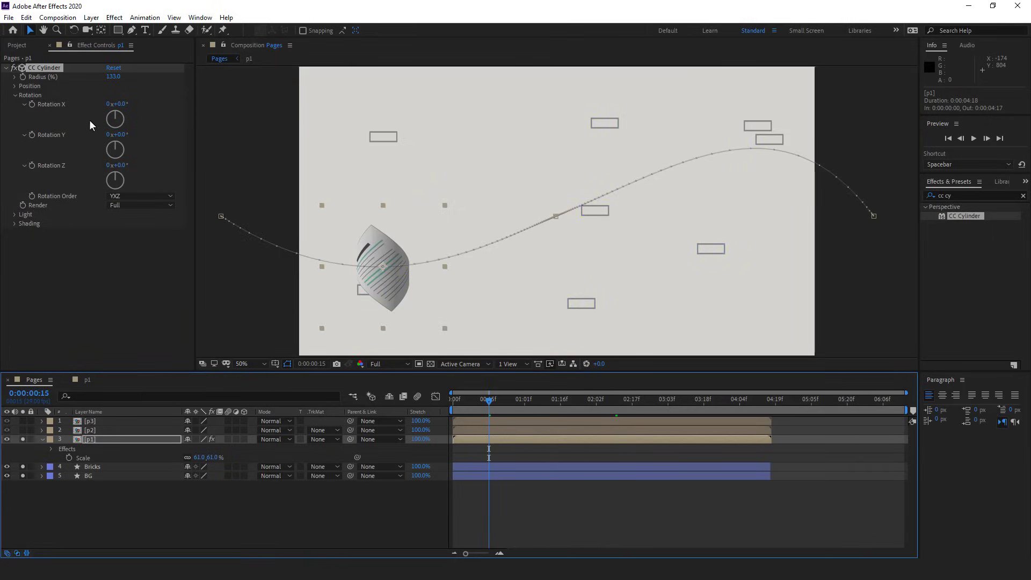
{"action": "left_click", "coordinate": [33, 104]}
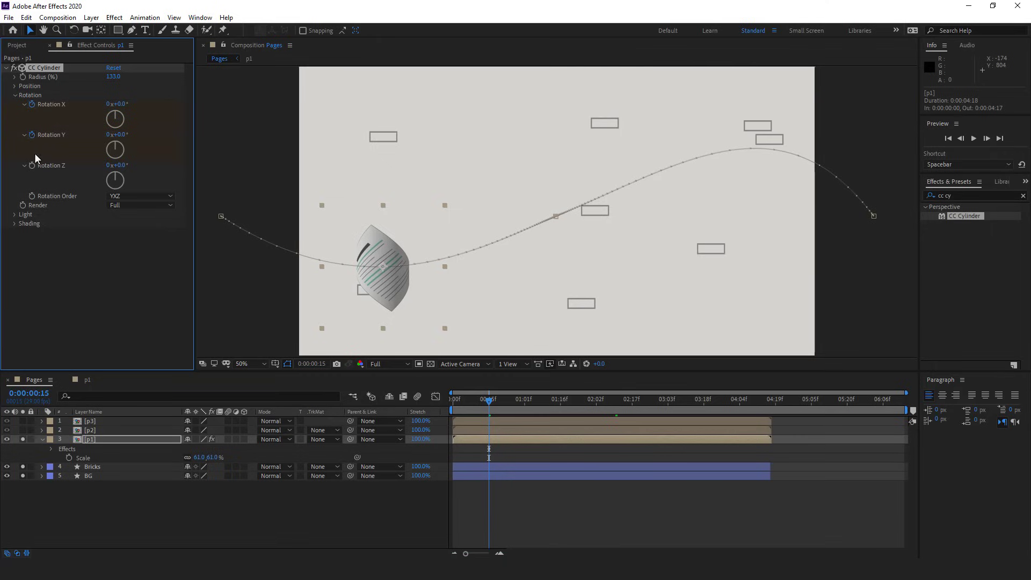
{"action": "type", "text": "1"}
{"action": "key", "text": "Tab"}
{"action": "type", "text": "20"}
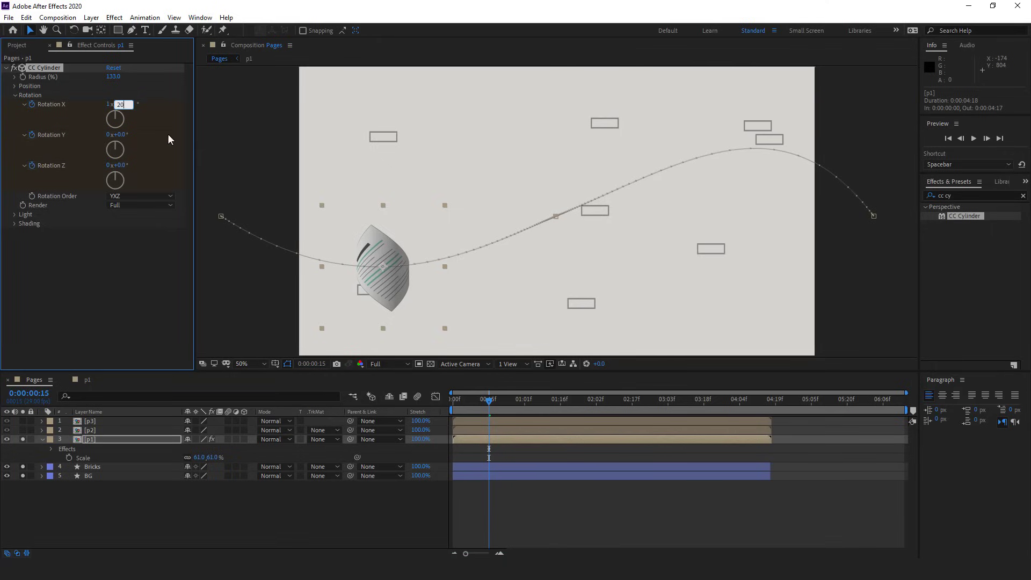
{"action": "key", "text": "Tab"}
{"action": "type", "text": "1"}
{"action": "key", "text": "Tab"}
{"action": "type", "text": "200"}
{"action": "key", "text": "Tab"}
{"action": "type", "text": "1"}
{"action": "key", "text": "Tab"}
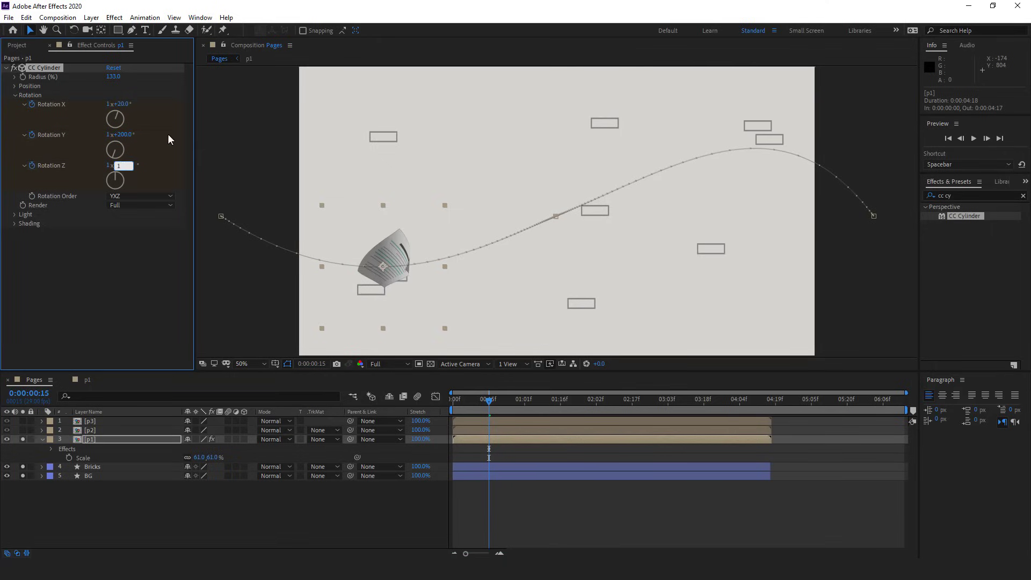
{"action": "type", "text": "150"}
{"action": "key", "text": "Return"}
At 03:20, set Rotation X 2x+60°, Y 2x+170°, and Z −180°.
{"action": "left_click_drag", "start_coordinate": [514, 408], "coordinate": [706, 405]}
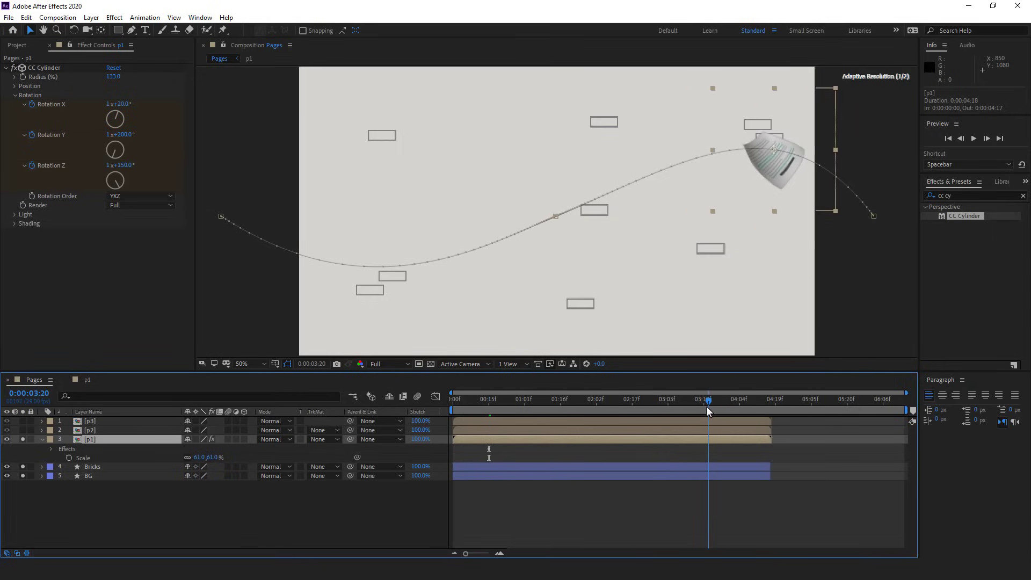
{"action": "left_click", "coordinate": [121, 104]}
{"action": "type", "text": "2"}
{"action": "key", "text": "Tab"}
{"action": "type", "text": "170"}
{"action": "key", "text": "Tab"}
{"action": "type", "text": "0"}
{"action": "left_click", "coordinate": [146, 171]}
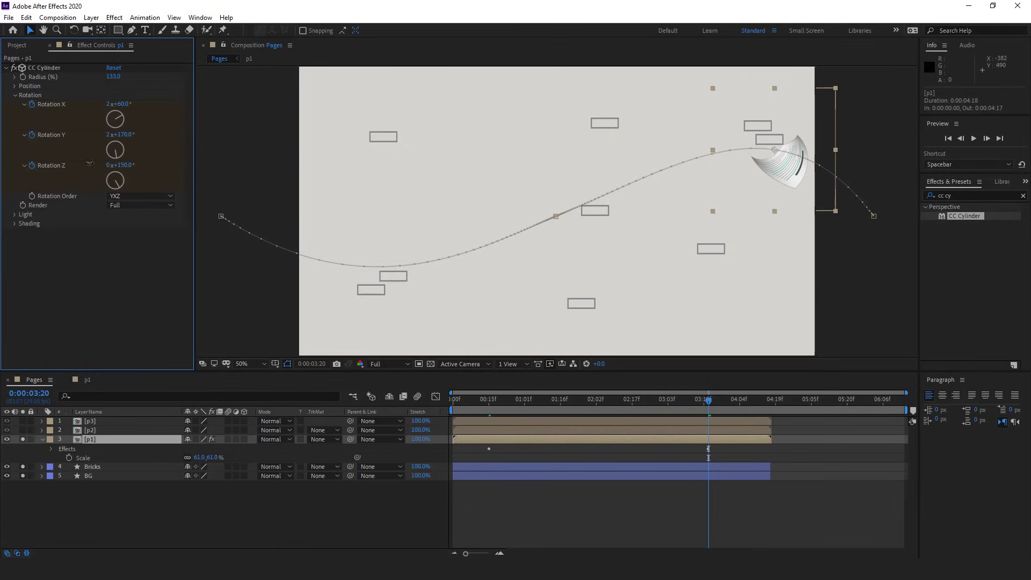
{"action": "left_click_drag", "start_coordinate": [89, 164], "coordinate": [96, 169]}
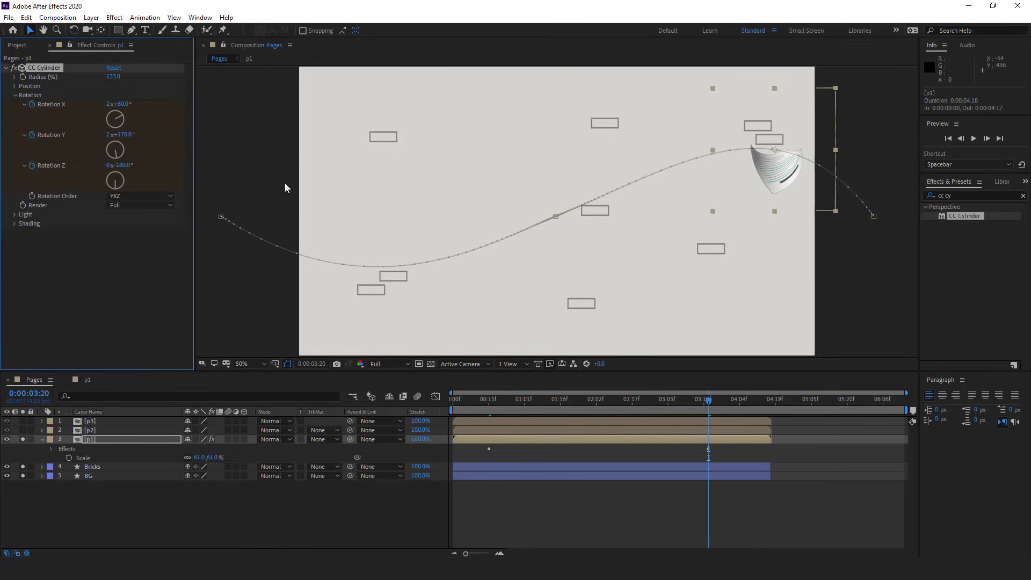
Retime the rotation keyframes to run from 00:00 to about 04:04, then check the tumble.
{"action": "key", "text": "u"}
{"action": "left_click_drag", "start_coordinate": [717, 453], "coordinate": [736, 477]}
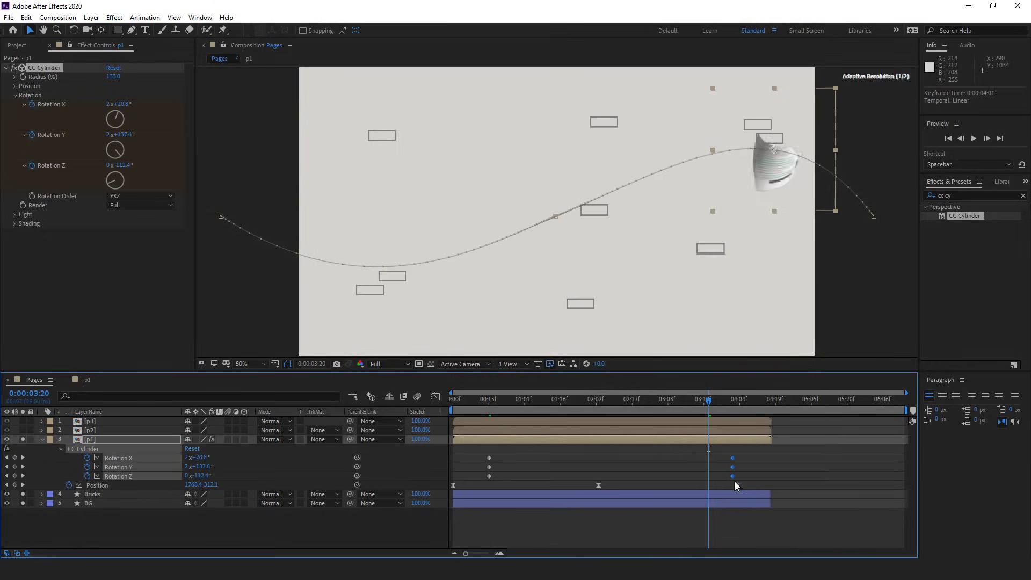
{"action": "left_click_drag", "start_coordinate": [498, 452], "coordinate": [452, 474]}
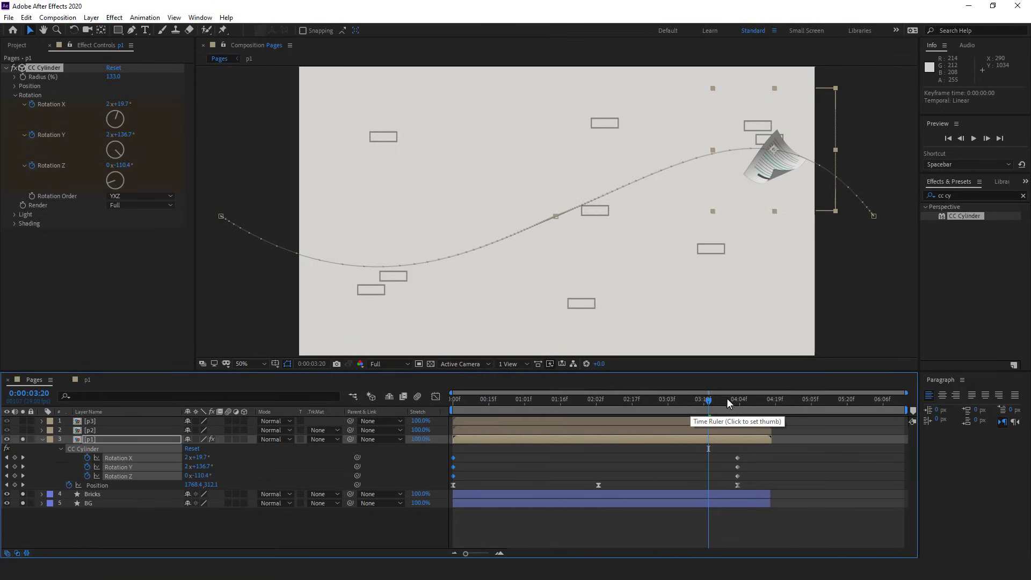
{"action": "left_click_drag", "start_coordinate": [718, 399], "coordinate": [588, 426]}
{"action": "scroll", "coordinate": [571, 218], "scroll_direction": "up", "scroll_amount": 2}
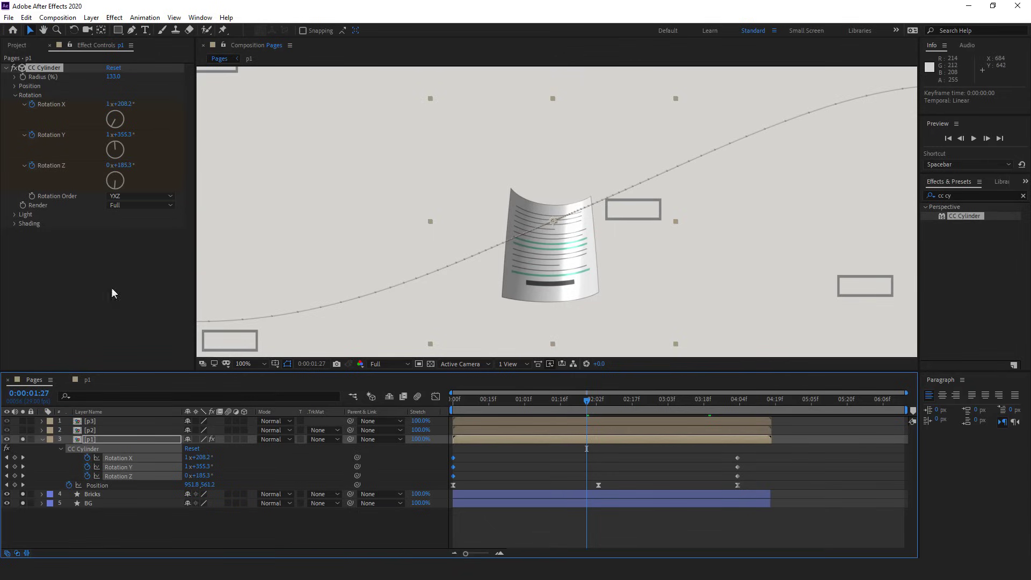
{"action": "left_click", "coordinate": [14, 215]}
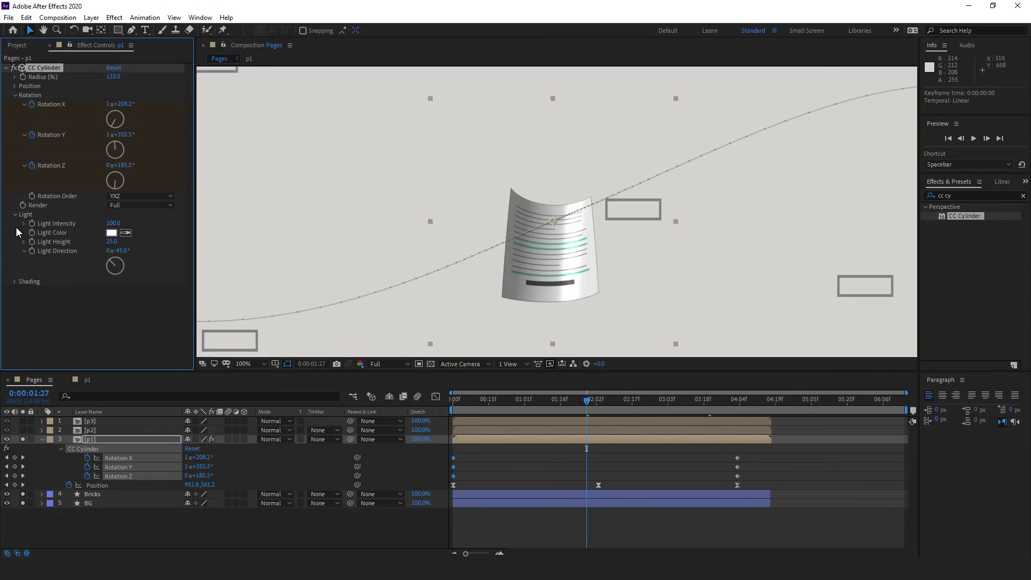
Raise CC Cylinder's Shading Ambient to 90, then collapse the Light and Shading groups.
{"action": "left_click", "coordinate": [14, 282]}
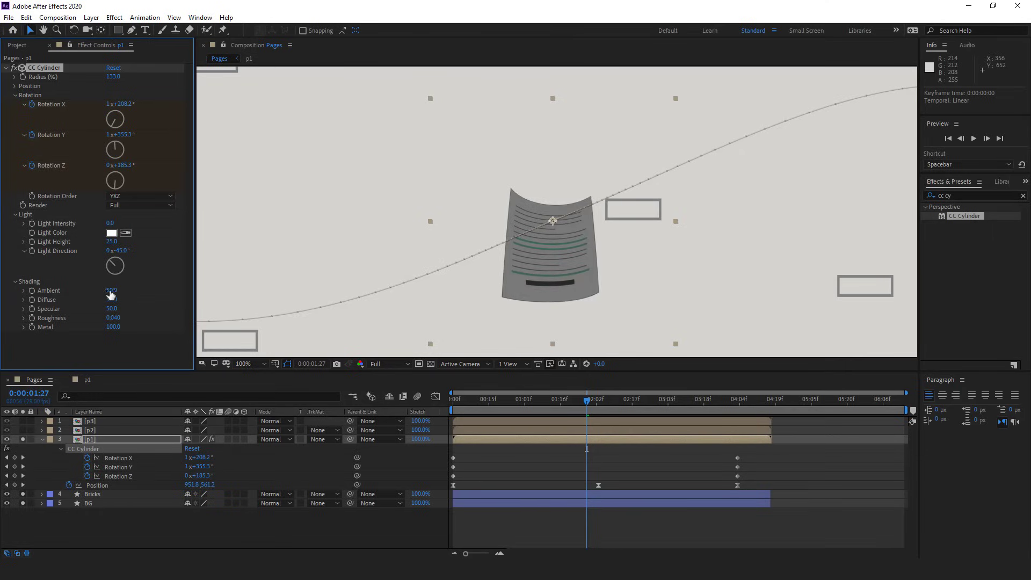
{"action": "left_click_drag", "start_coordinate": [121, 293], "coordinate": [112, 288]}
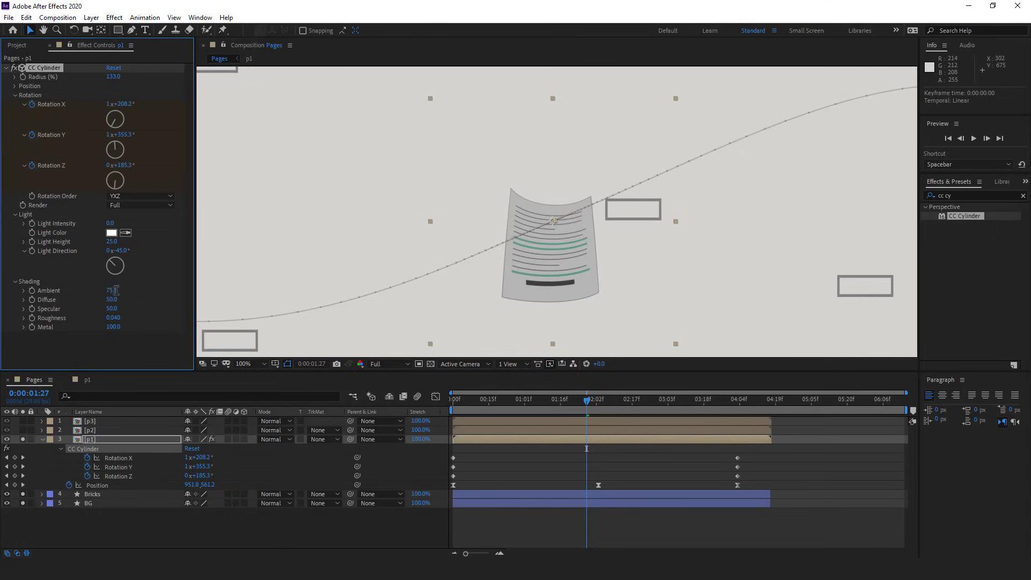
{"action": "key", "text": "Return"}
{"action": "left_click", "coordinate": [15, 281]}
{"action": "left_click", "coordinate": [15, 214]}
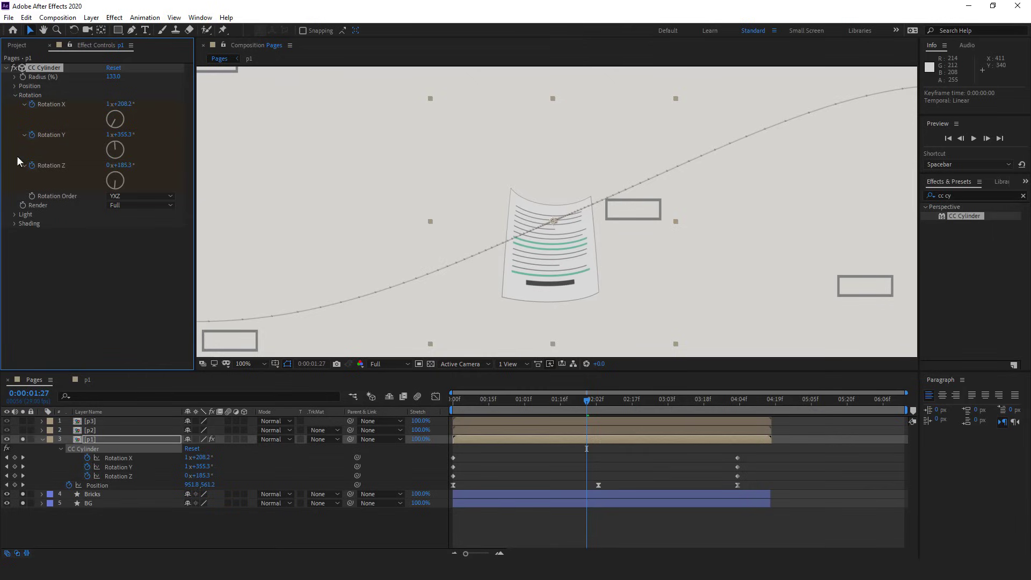
{"action": "left_click_drag", "start_coordinate": [730, 401], "coordinate": [570, 402]}
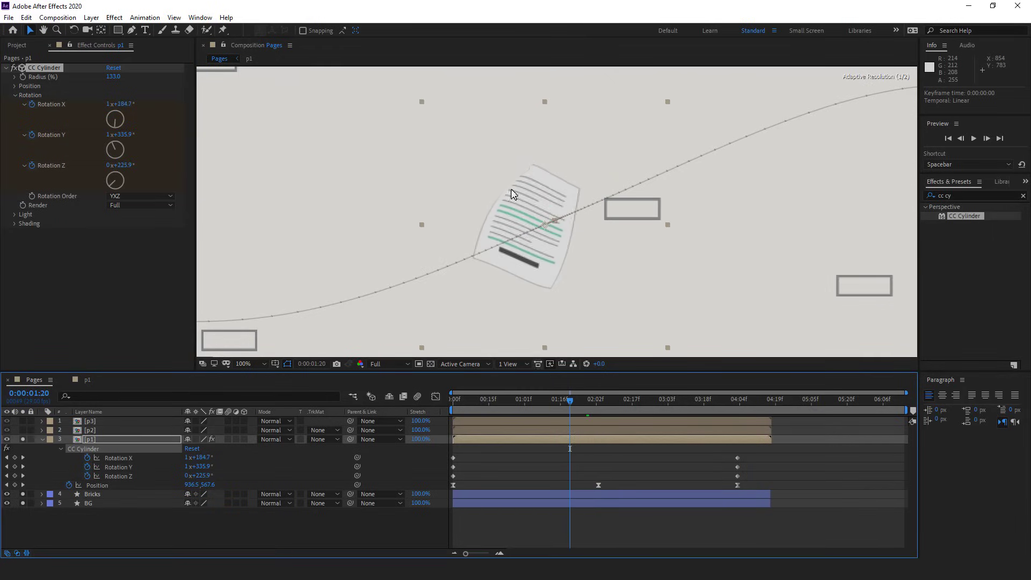
Find Wave Warp by searching 'wave' and apply it to page p1.
{"action": "left_click", "coordinate": [986, 196]}
{"action": "type", "text": "wa"}
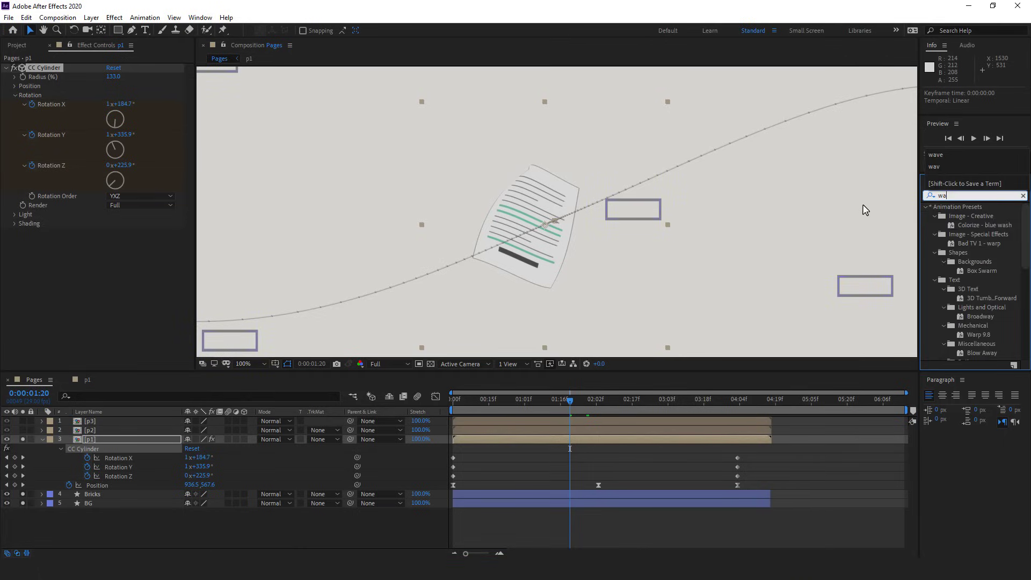
{"action": "type", "text": "ve"}
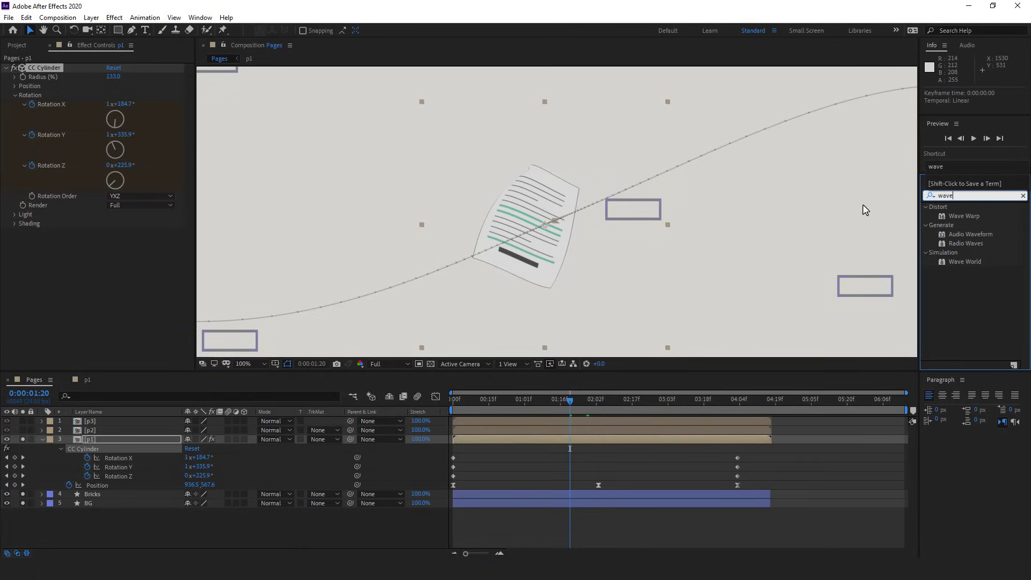
{"action": "left_click", "coordinate": [980, 217]}
{"action": "left_click_drag", "start_coordinate": [980, 218], "coordinate": [177, 253]}
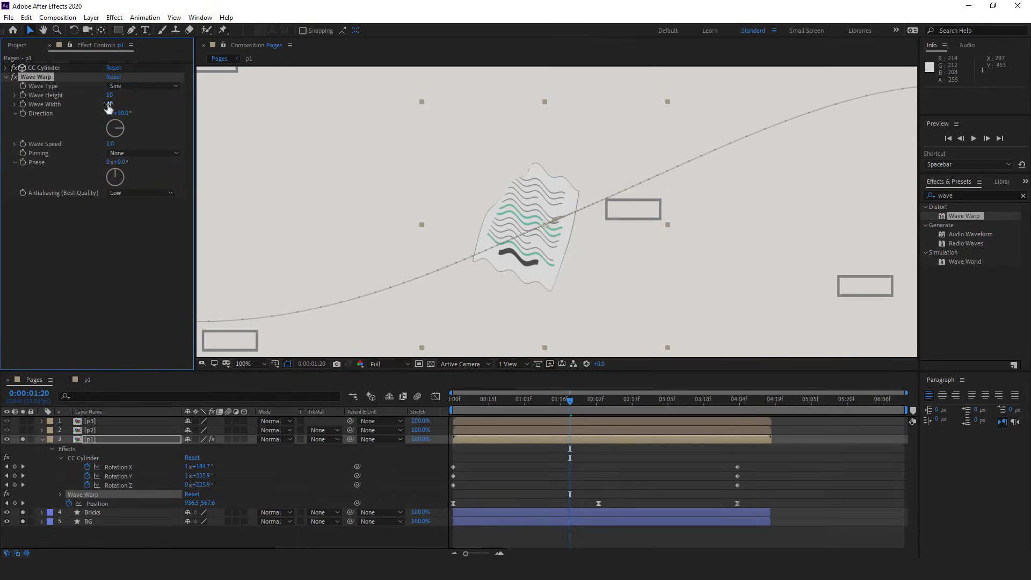
Set the Wave Warp width to 90, checking the ripple at later and earlier frames.
{"action": "left_click_drag", "start_coordinate": [90, 104], "coordinate": [374, 175]}
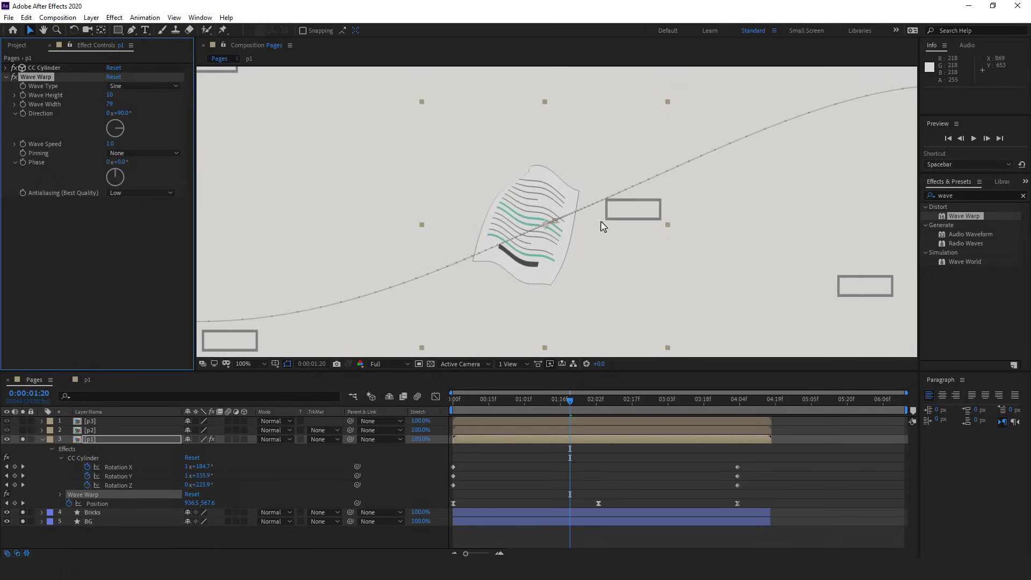
{"action": "left_click_drag", "start_coordinate": [569, 400], "coordinate": [690, 409]}
{"action": "left_click_drag", "start_coordinate": [110, 107], "coordinate": [255, 156]}
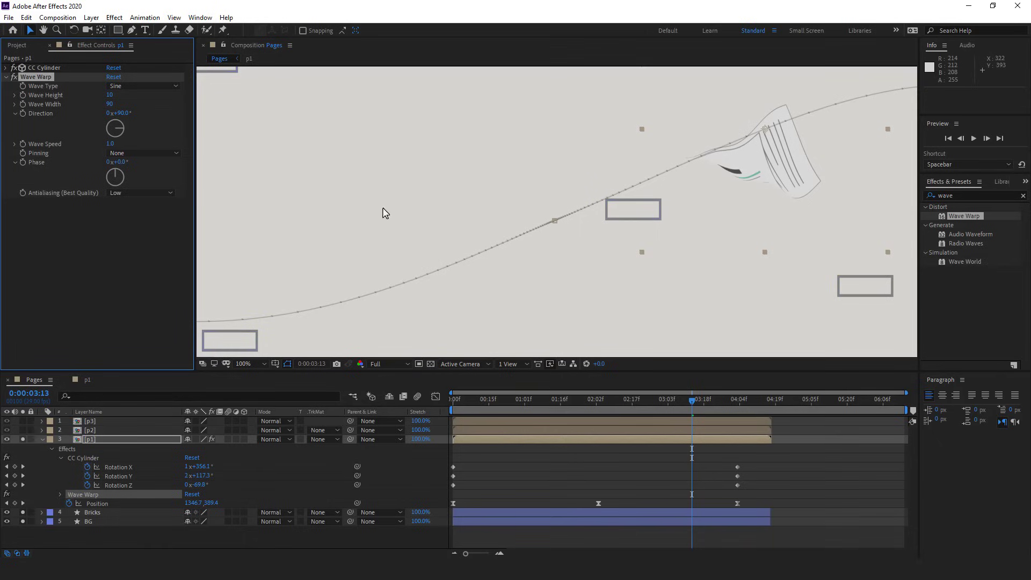
{"action": "left_click_drag", "start_coordinate": [709, 404], "coordinate": [521, 446]}
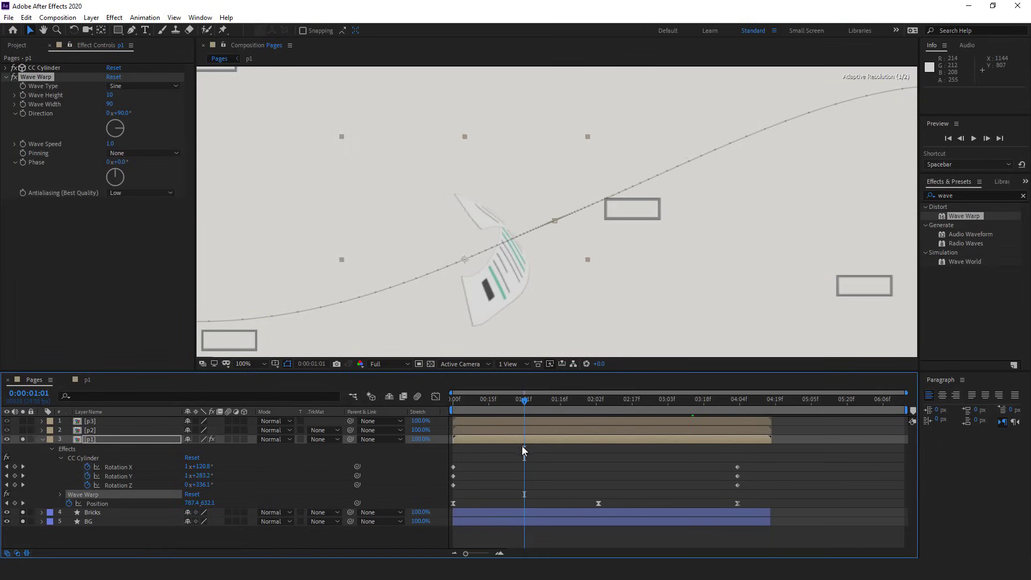
Collapse p1's layer properties and select the old effect search term.
{"action": "left_click", "coordinate": [42, 440]}
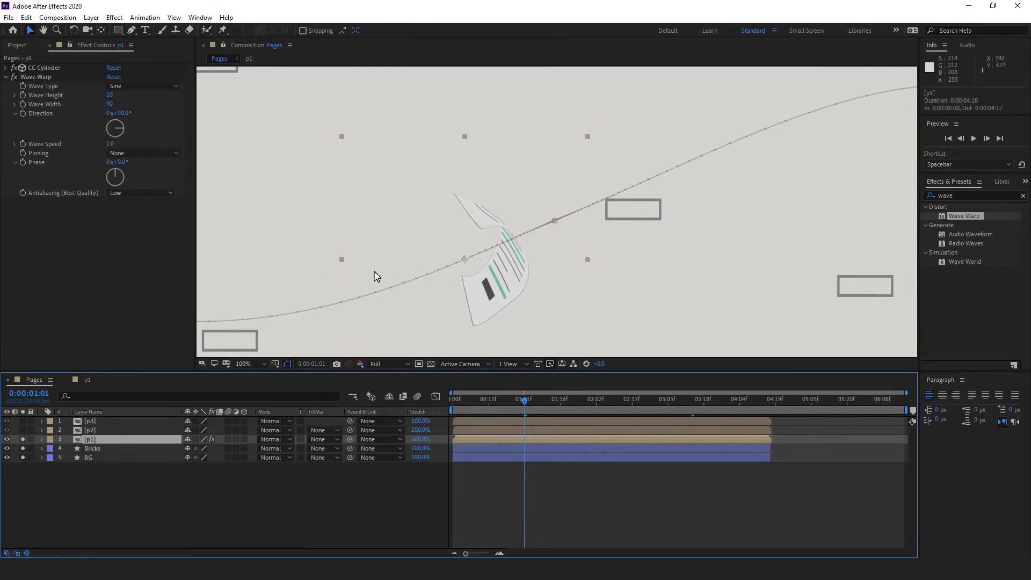
{"action": "left_click", "coordinate": [108, 269]}
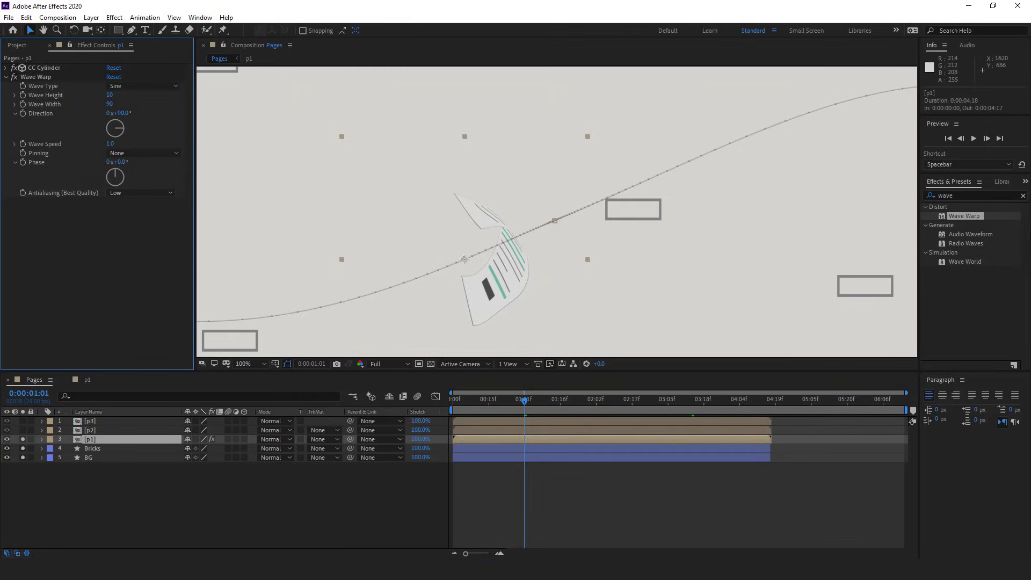
{"action": "left_click_drag", "start_coordinate": [957, 195], "coordinate": [919, 195]}
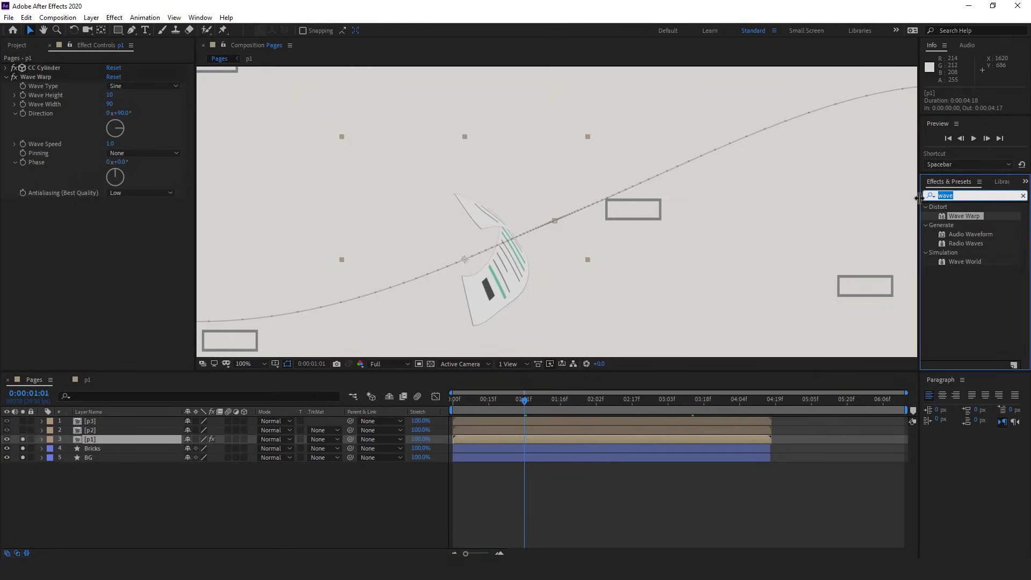
Apply Drop Shadow to p1 with 26% opacity, 246° direction, distance 138 and softness 40.
{"action": "type", "text": "drop"}
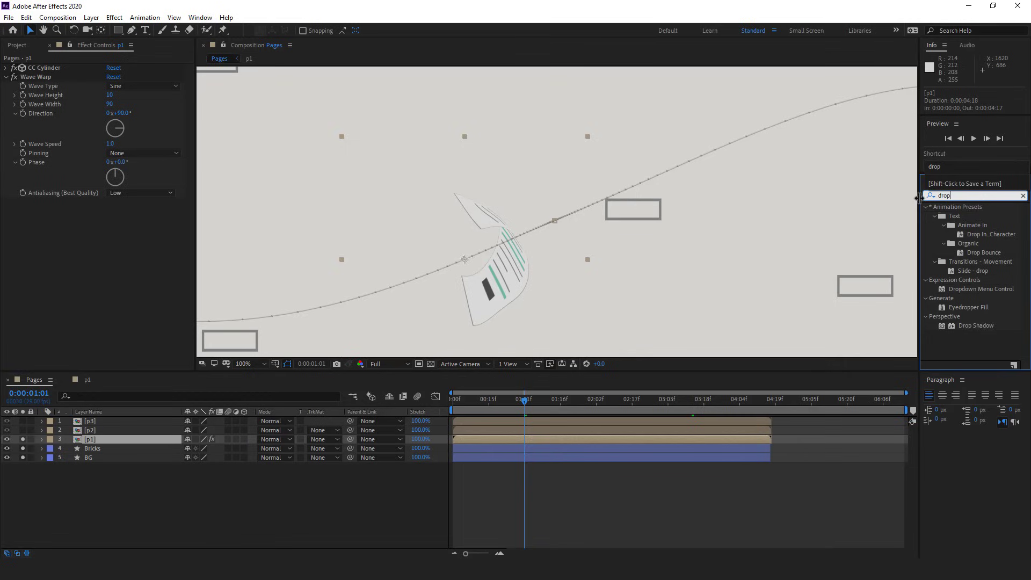
{"action": "left_click_drag", "start_coordinate": [978, 326], "coordinate": [121, 267]}
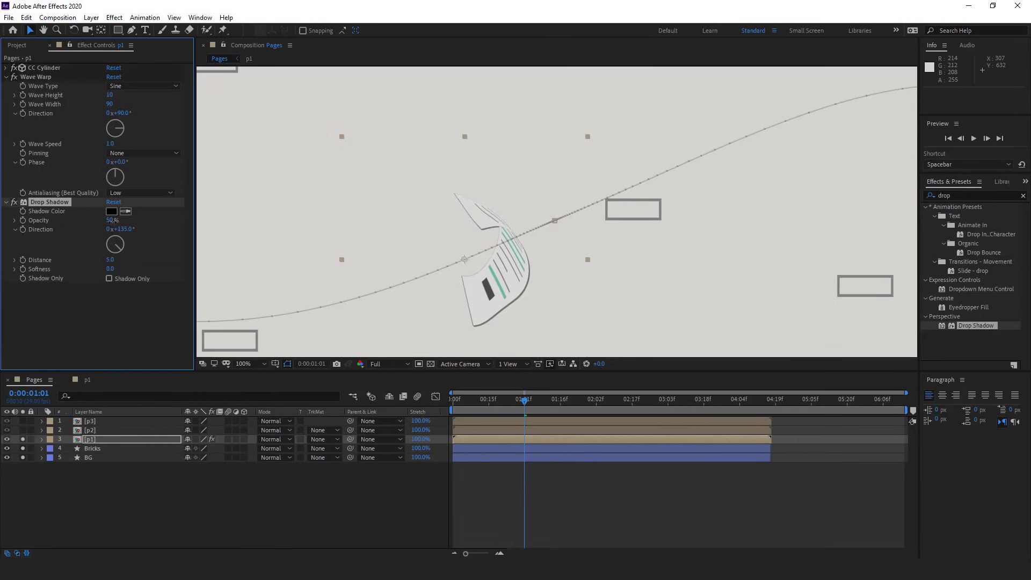
{"action": "left_click_drag", "start_coordinate": [113, 220], "coordinate": [46, 265]}
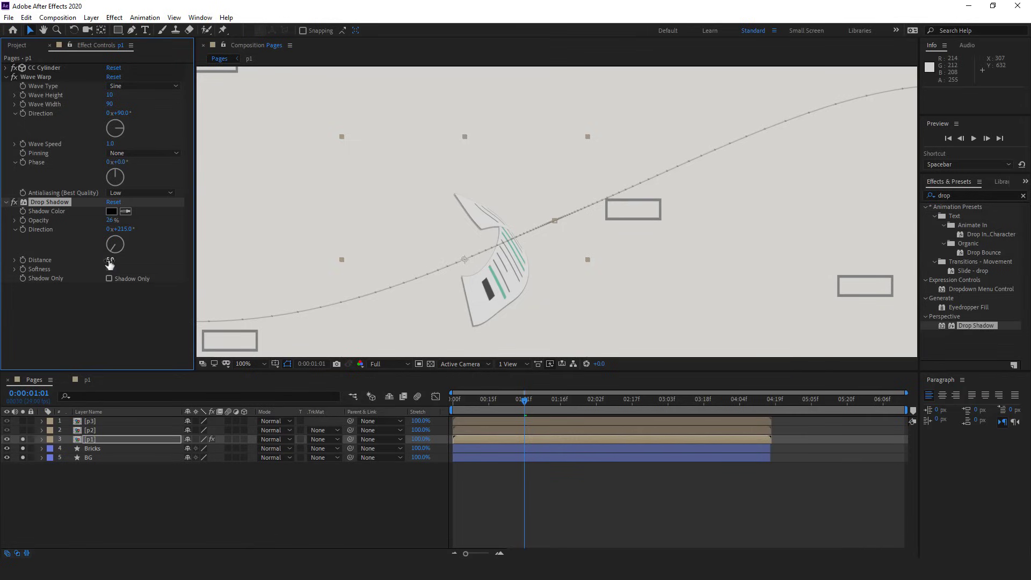
{"action": "left_click_drag", "start_coordinate": [120, 263], "coordinate": [185, 265]}
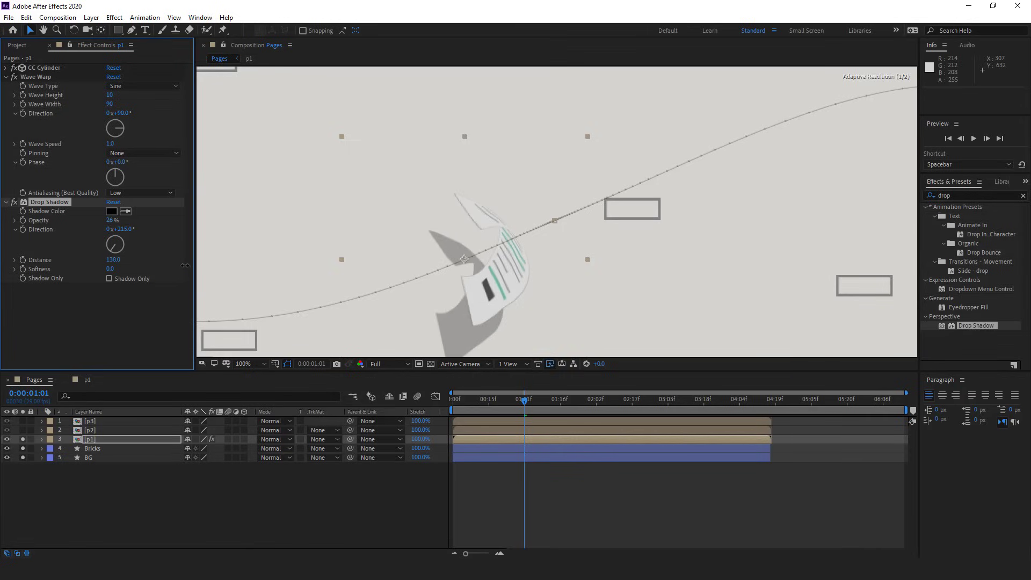
{"action": "left_click", "coordinate": [109, 246]}
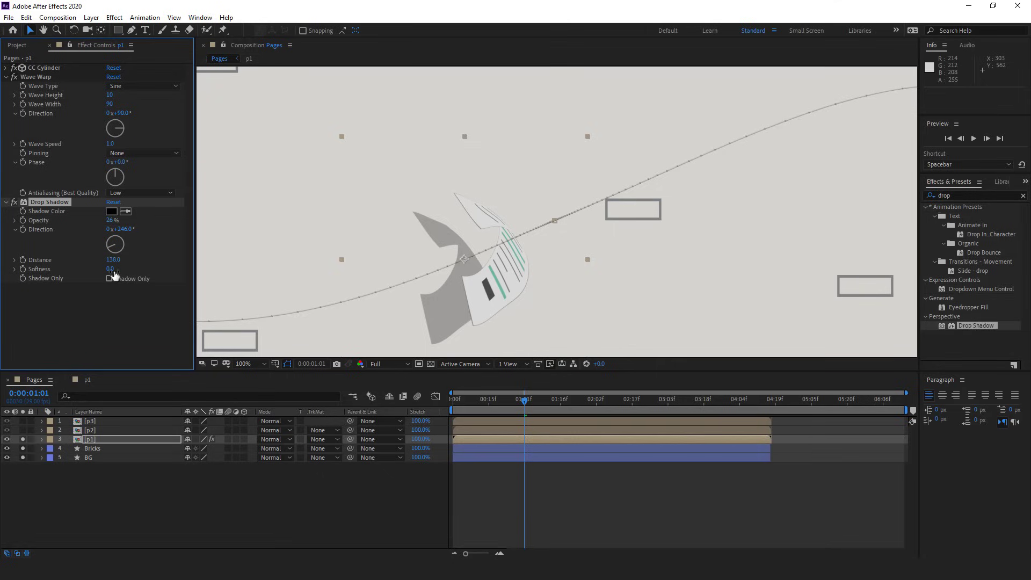
{"action": "left_click_drag", "start_coordinate": [111, 269], "coordinate": [123, 271]}
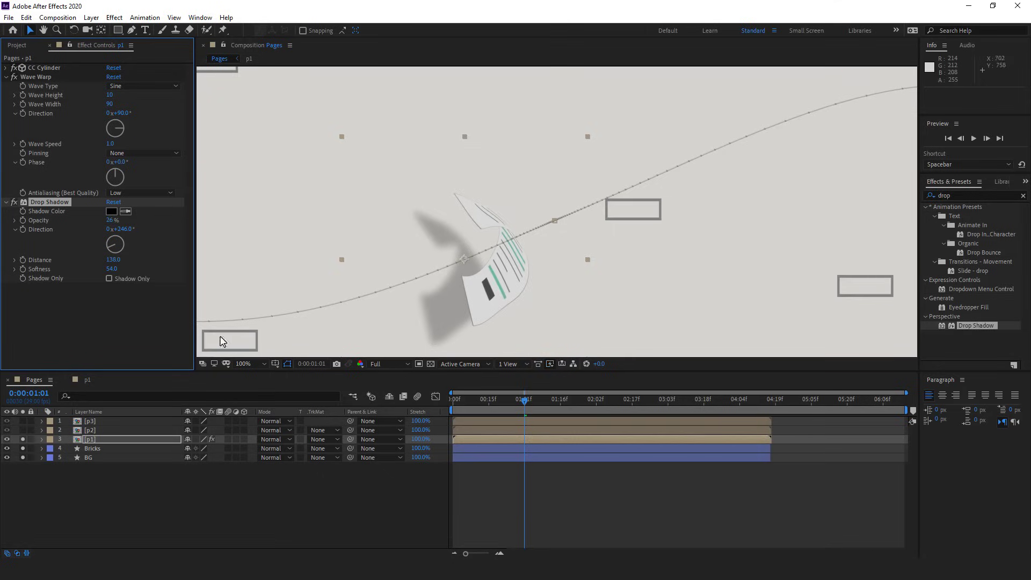
{"action": "left_click_drag", "start_coordinate": [112, 269], "coordinate": [105, 268]}
{"action": "key", "text": "comma"}
Collapse p1's Drop Shadow and Wave Warp settings, then select layer p2.
{"action": "left_click", "coordinate": [7, 201]}
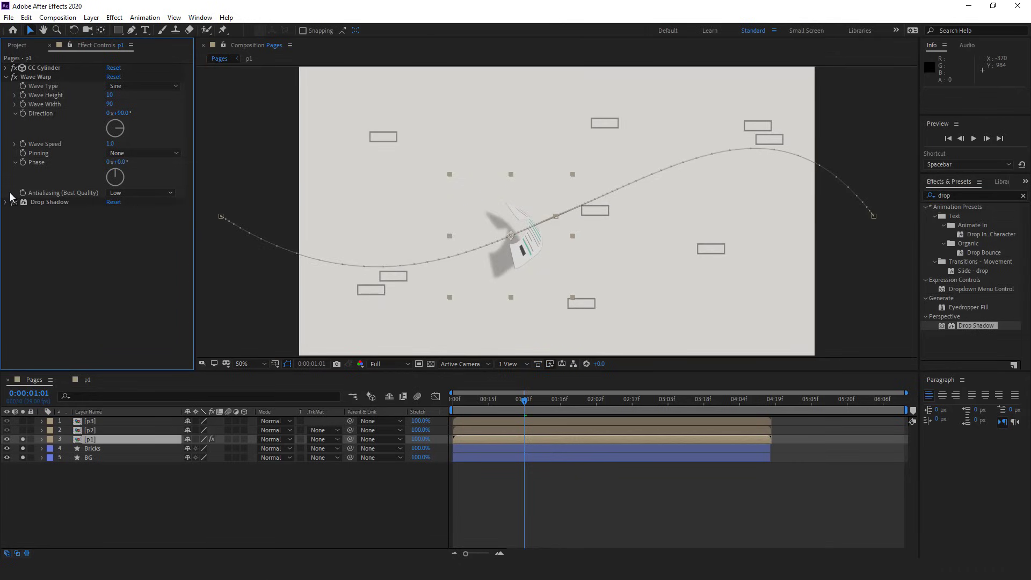
{"action": "left_click", "coordinate": [6, 76]}
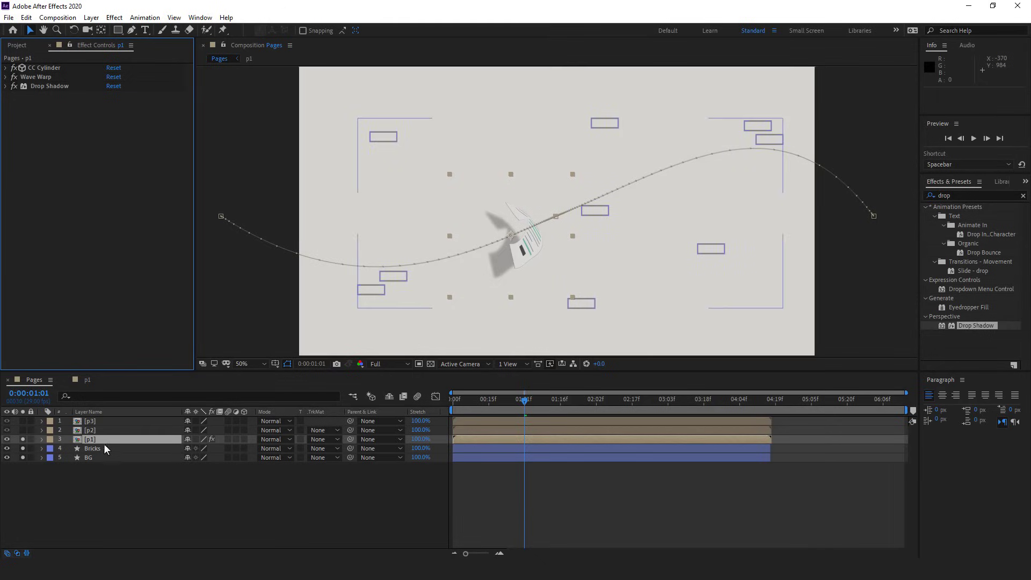
{"action": "left_click", "coordinate": [95, 430]}
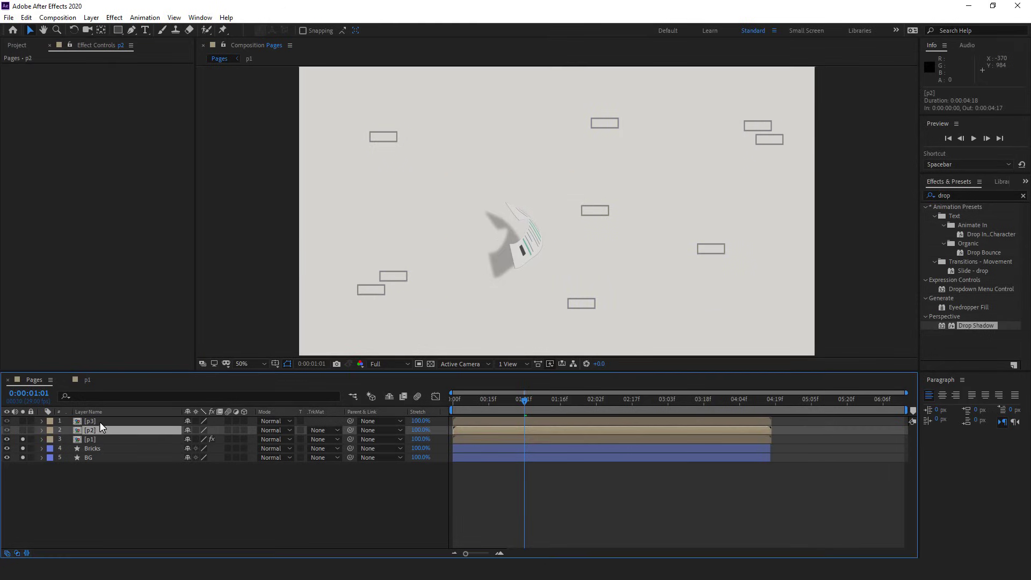
{"action": "left_click", "coordinate": [101, 422]}
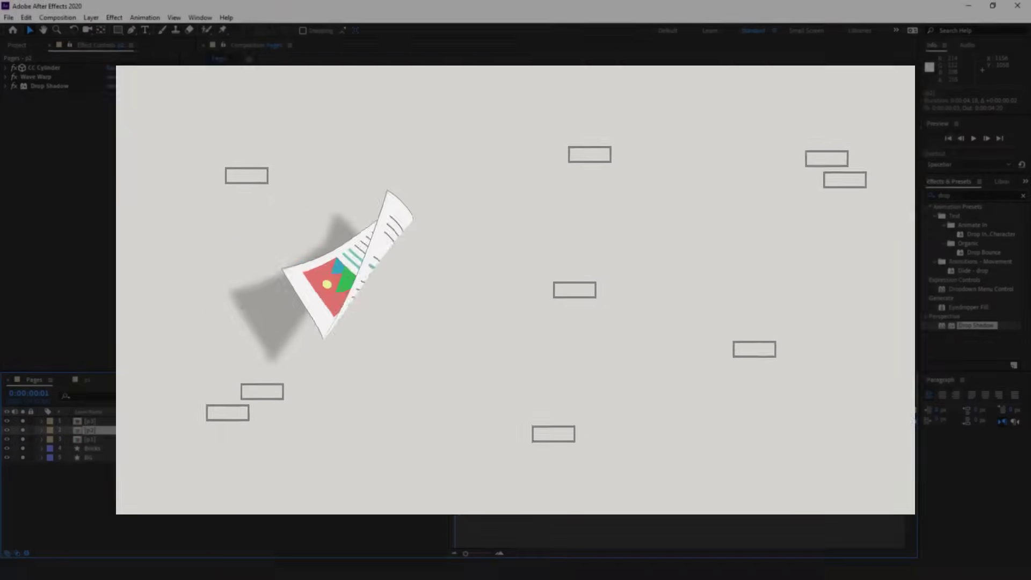